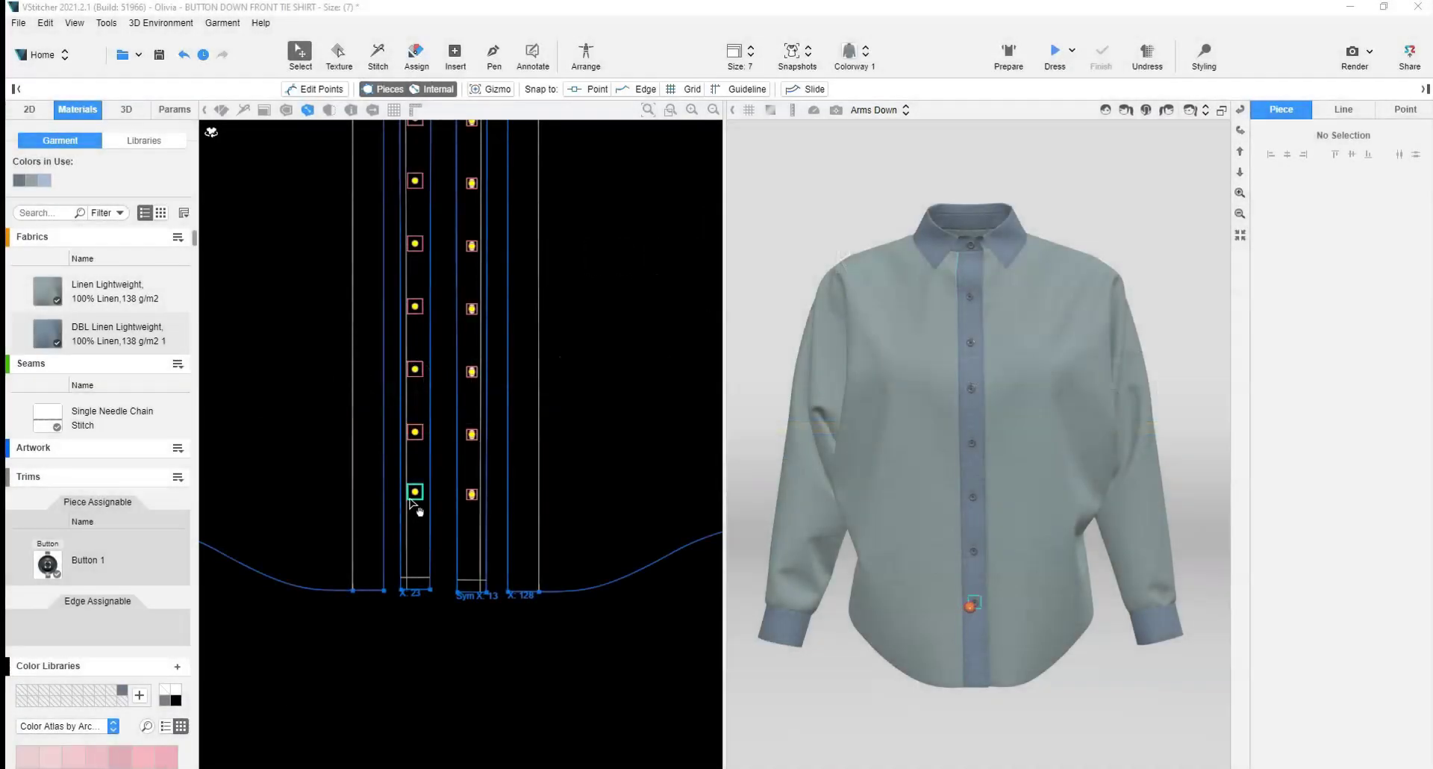
Unbutton the lowest button on the front placket and simulate the shirt.
click(412, 504)
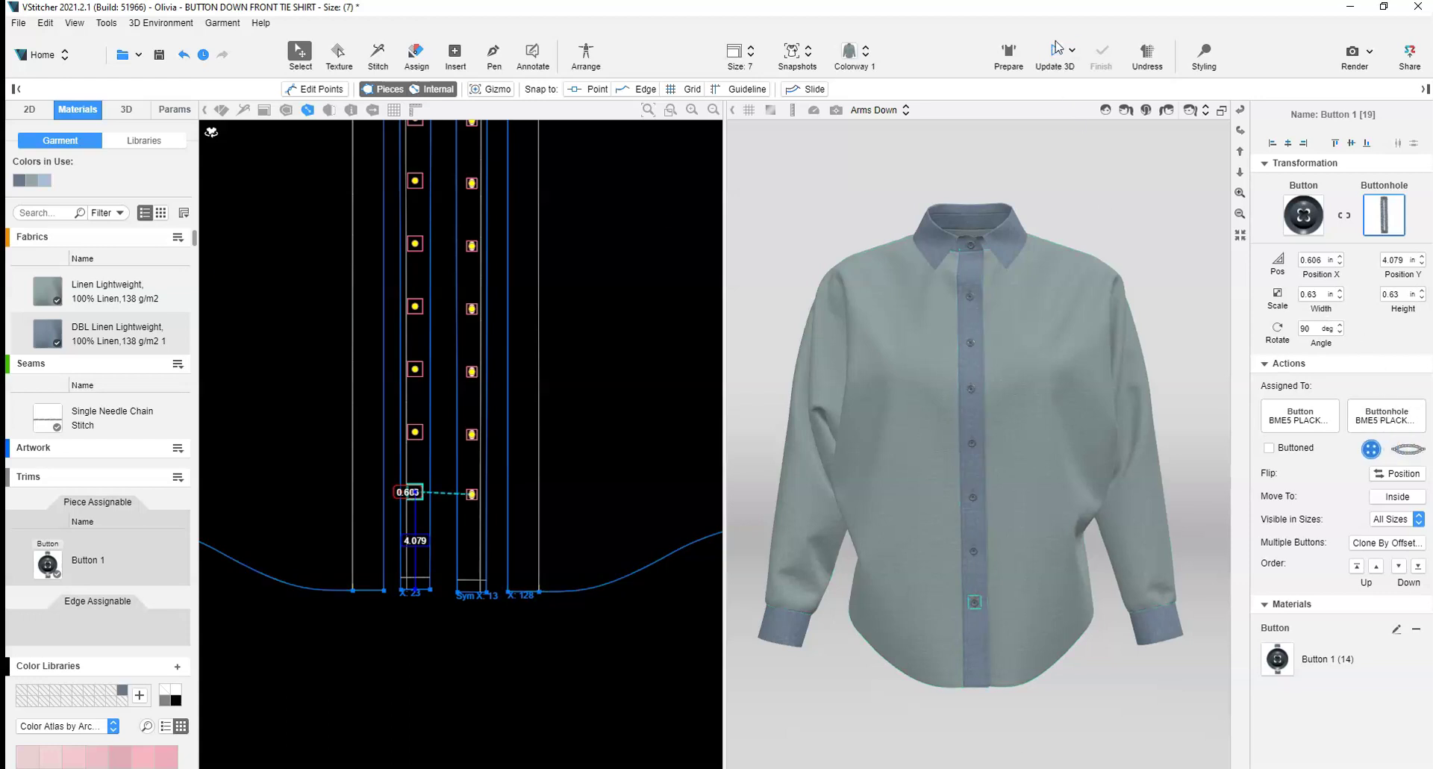
click(1056, 51)
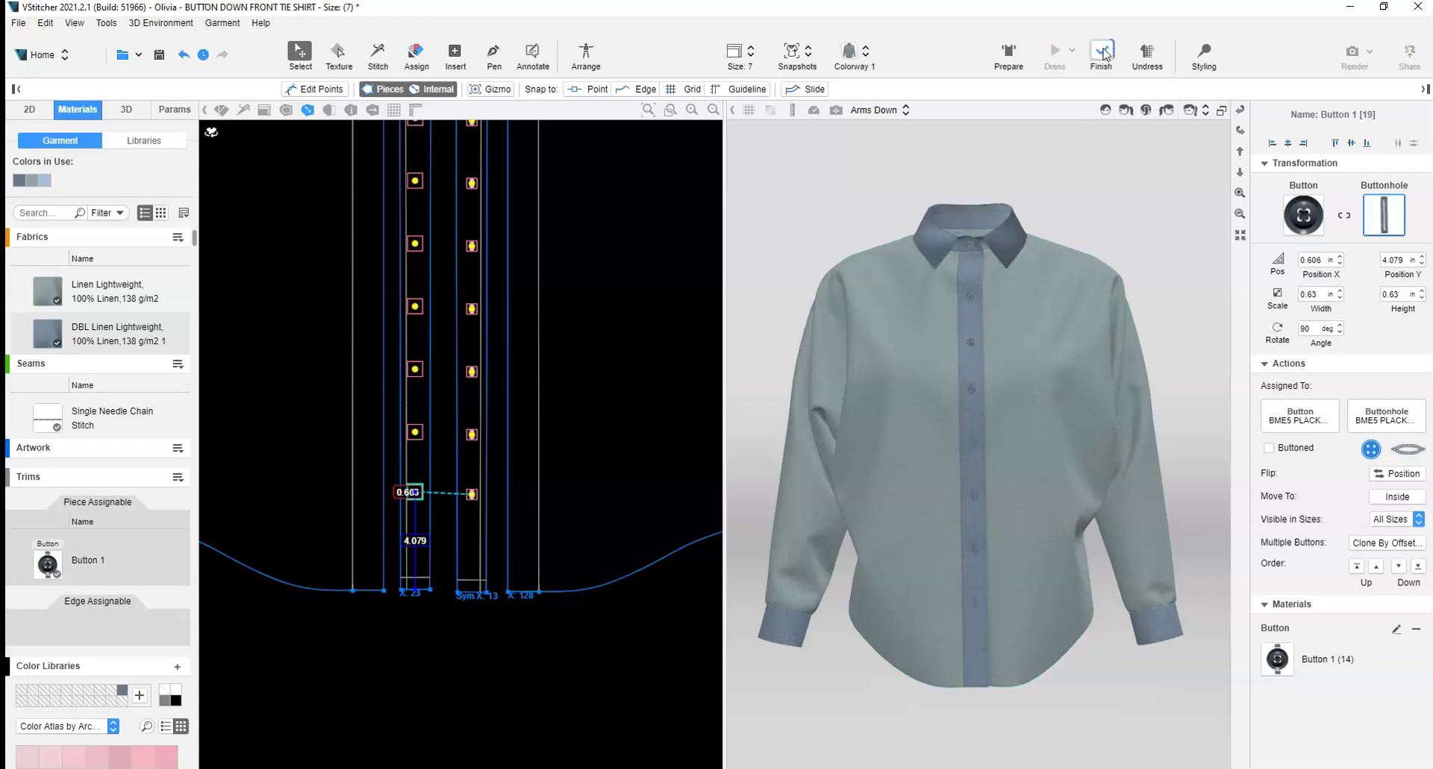
click(1103, 52)
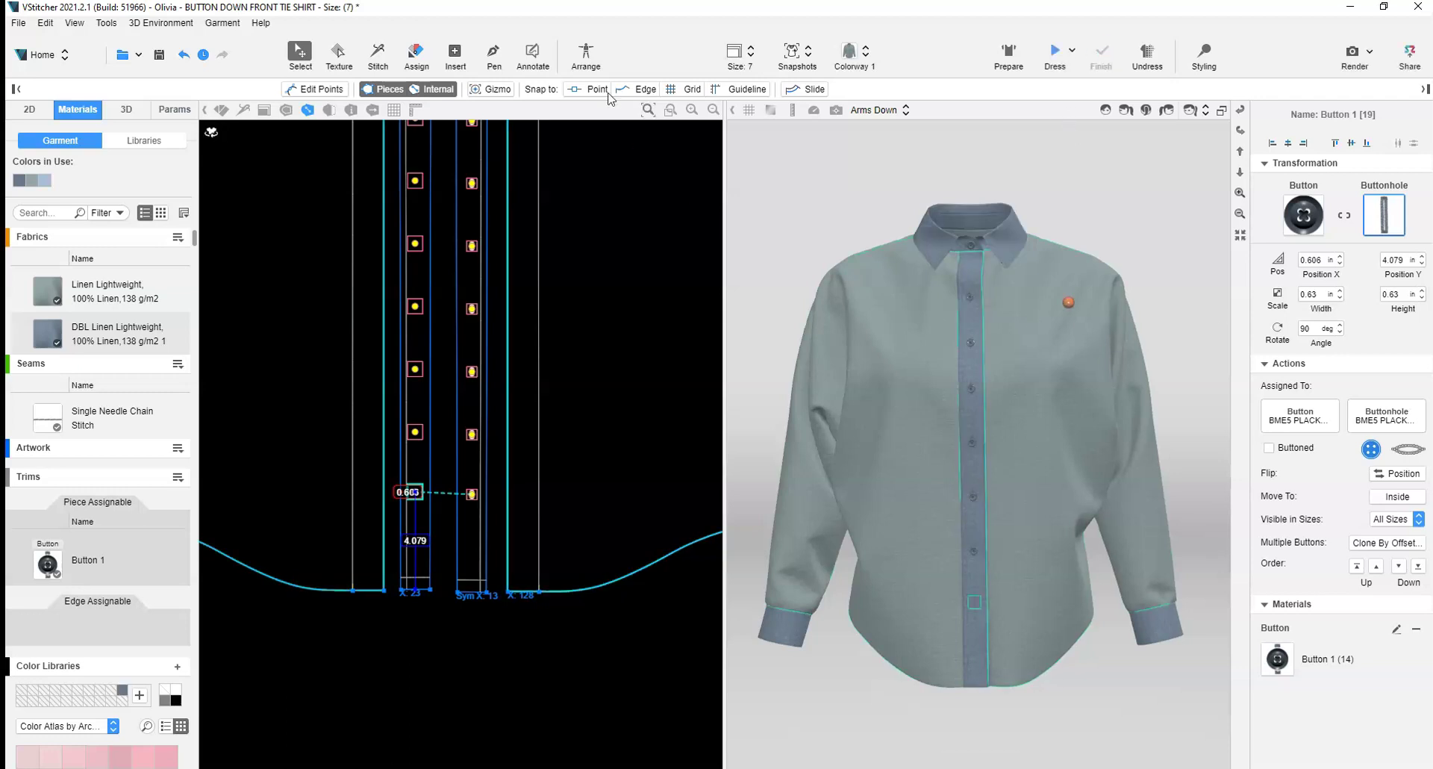
Draw a diagonal internal line on the right front piece from the curved hem to the centre front edge, snapping to edges.
click(493, 53)
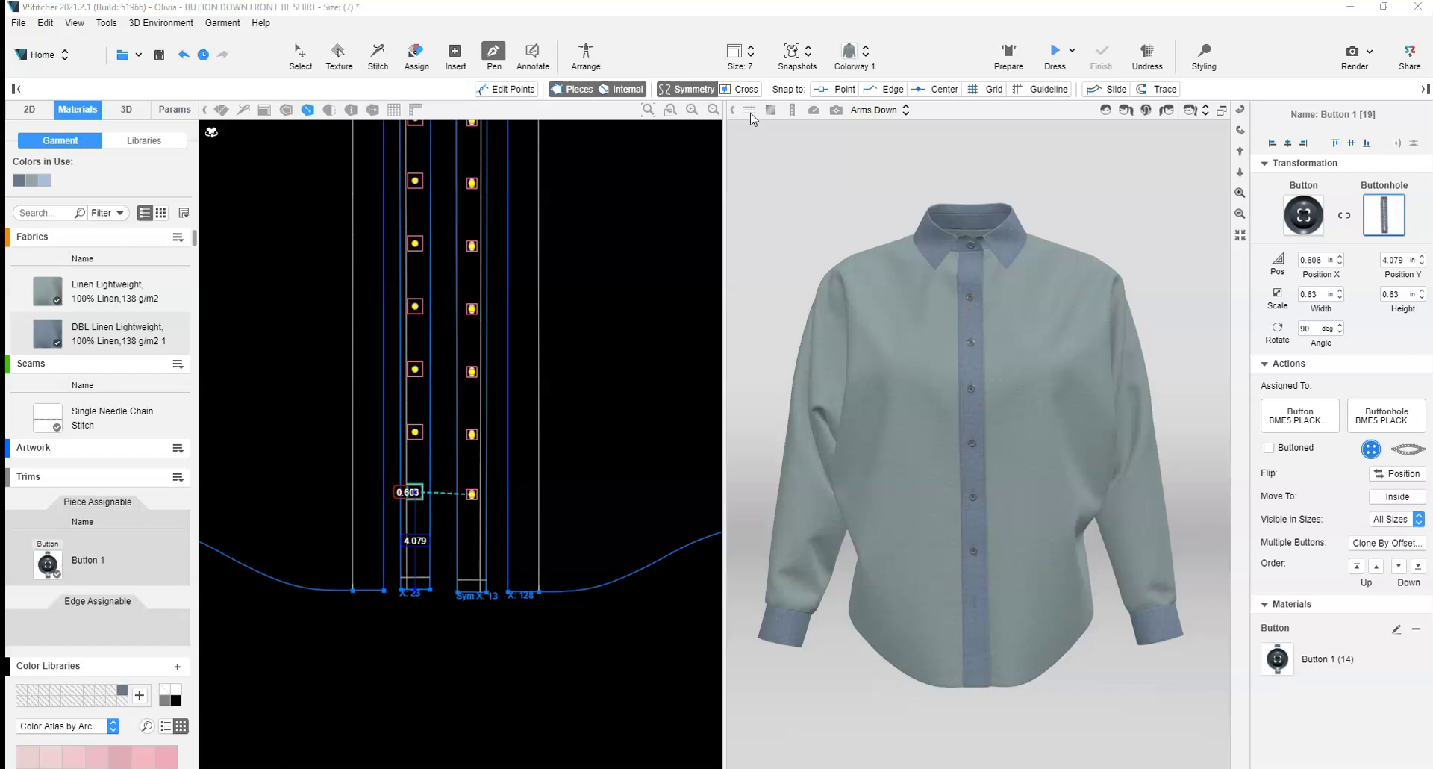
click(879, 89)
click(286, 583)
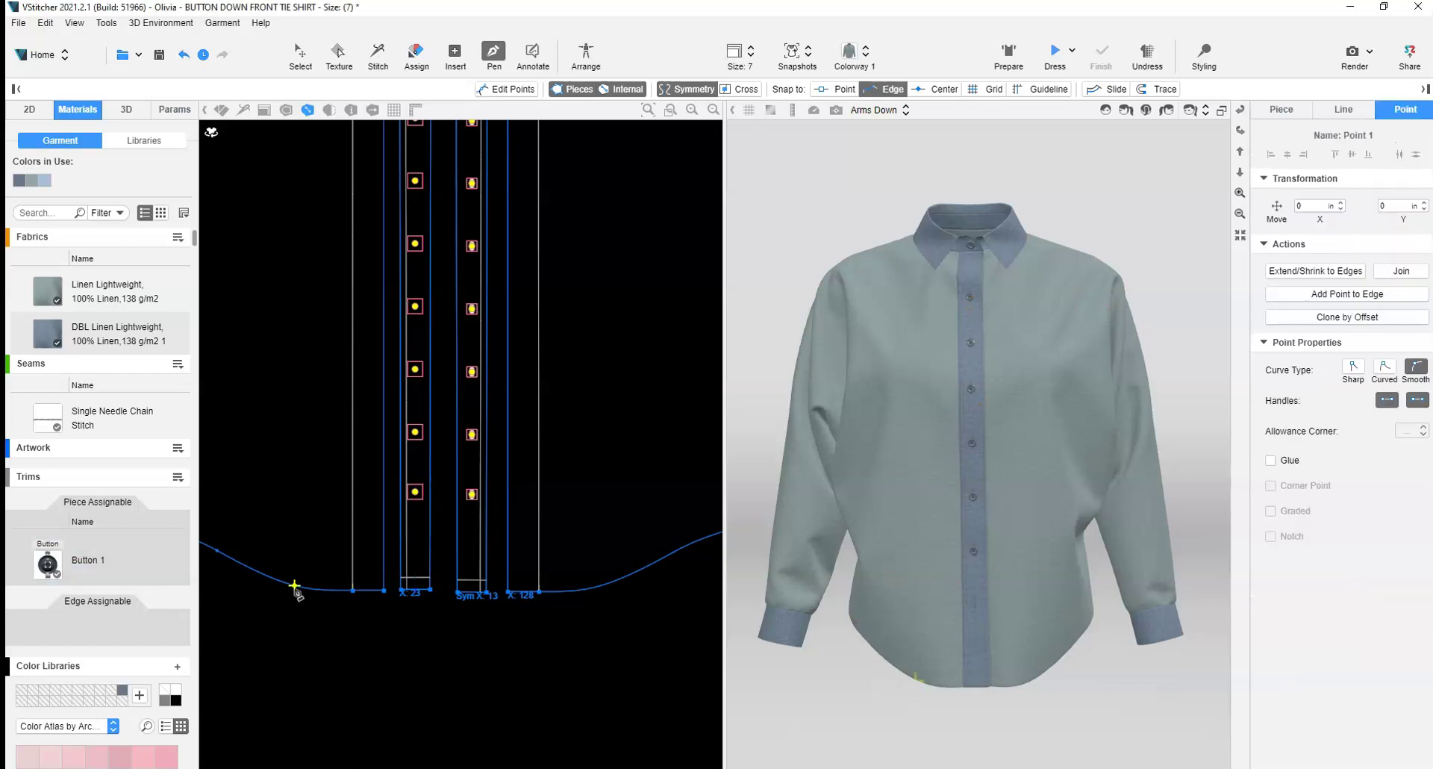
click(291, 585)
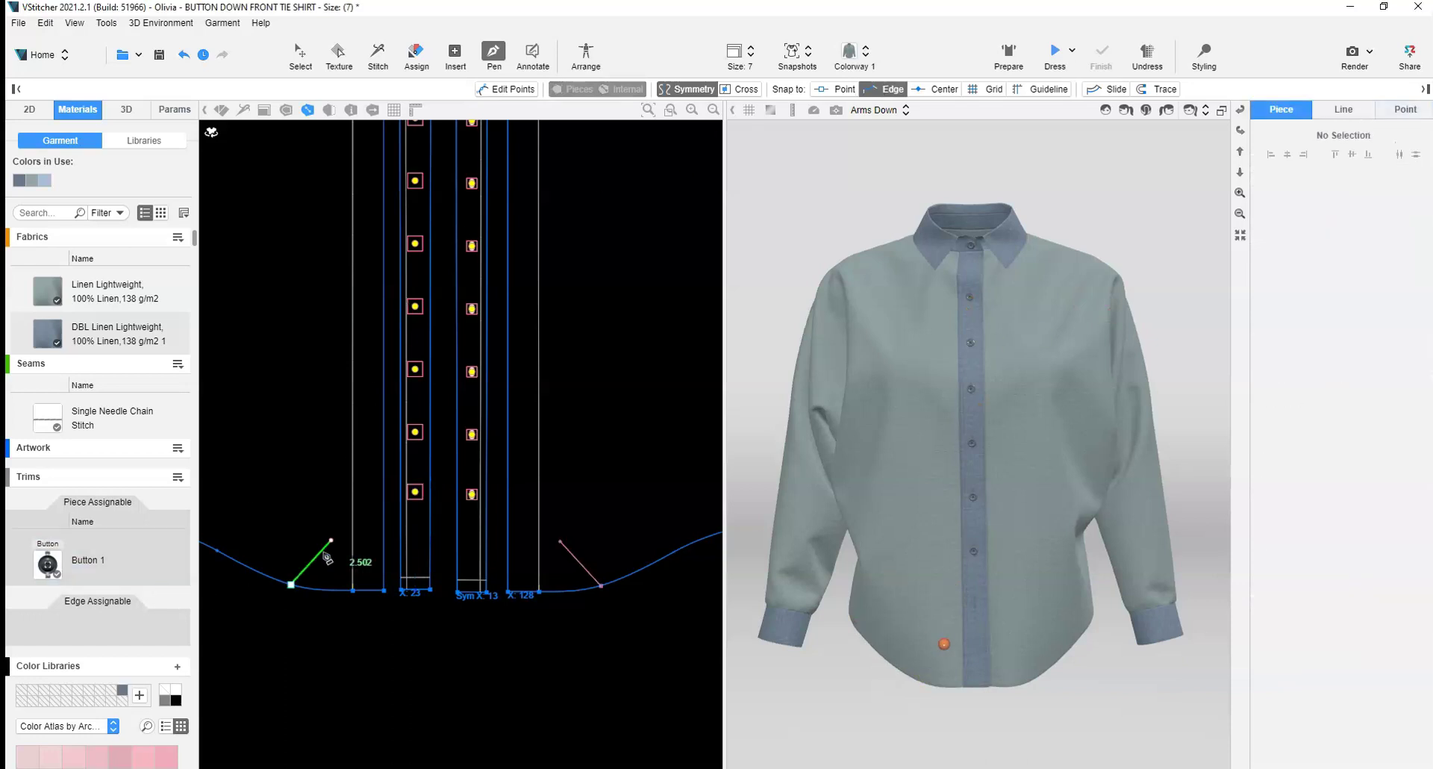
click(383, 484)
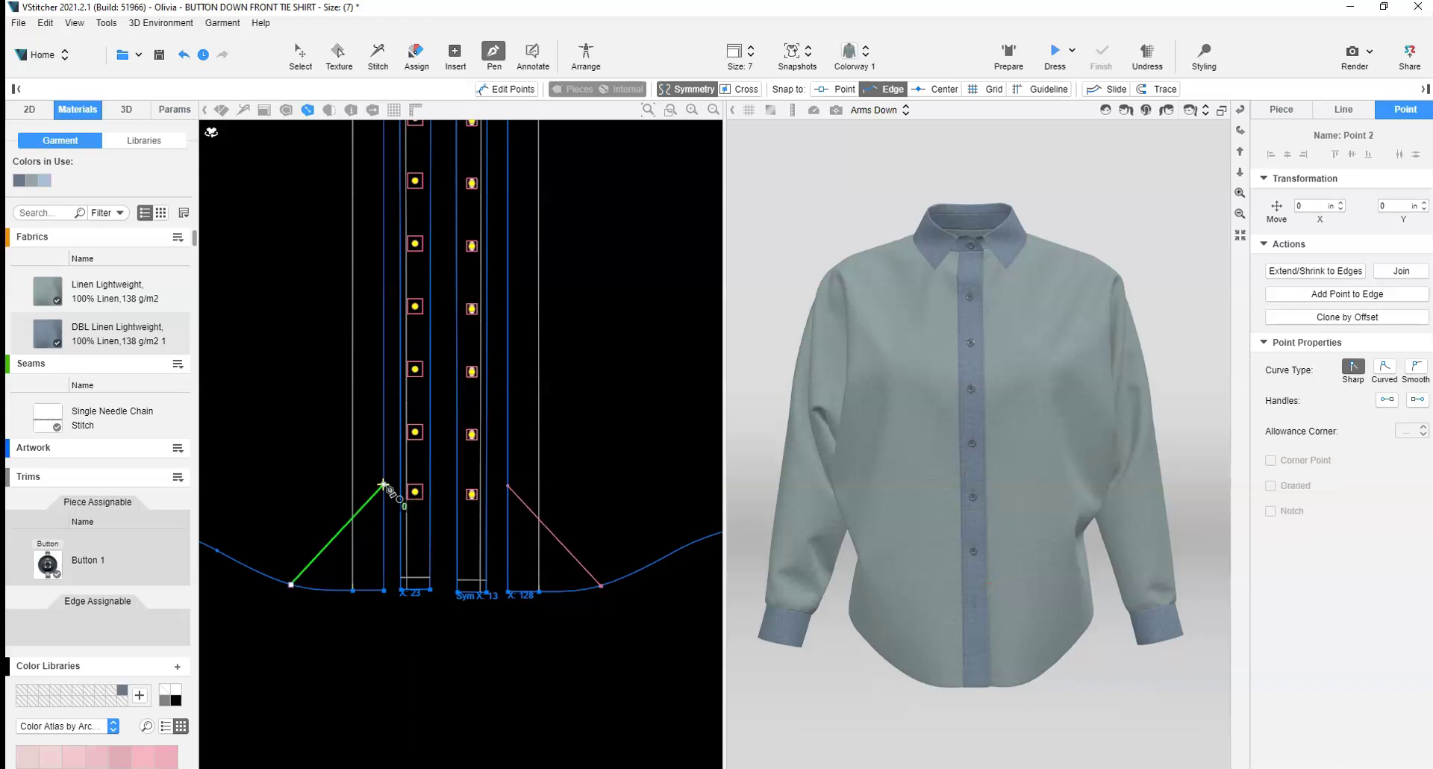
key(Return)
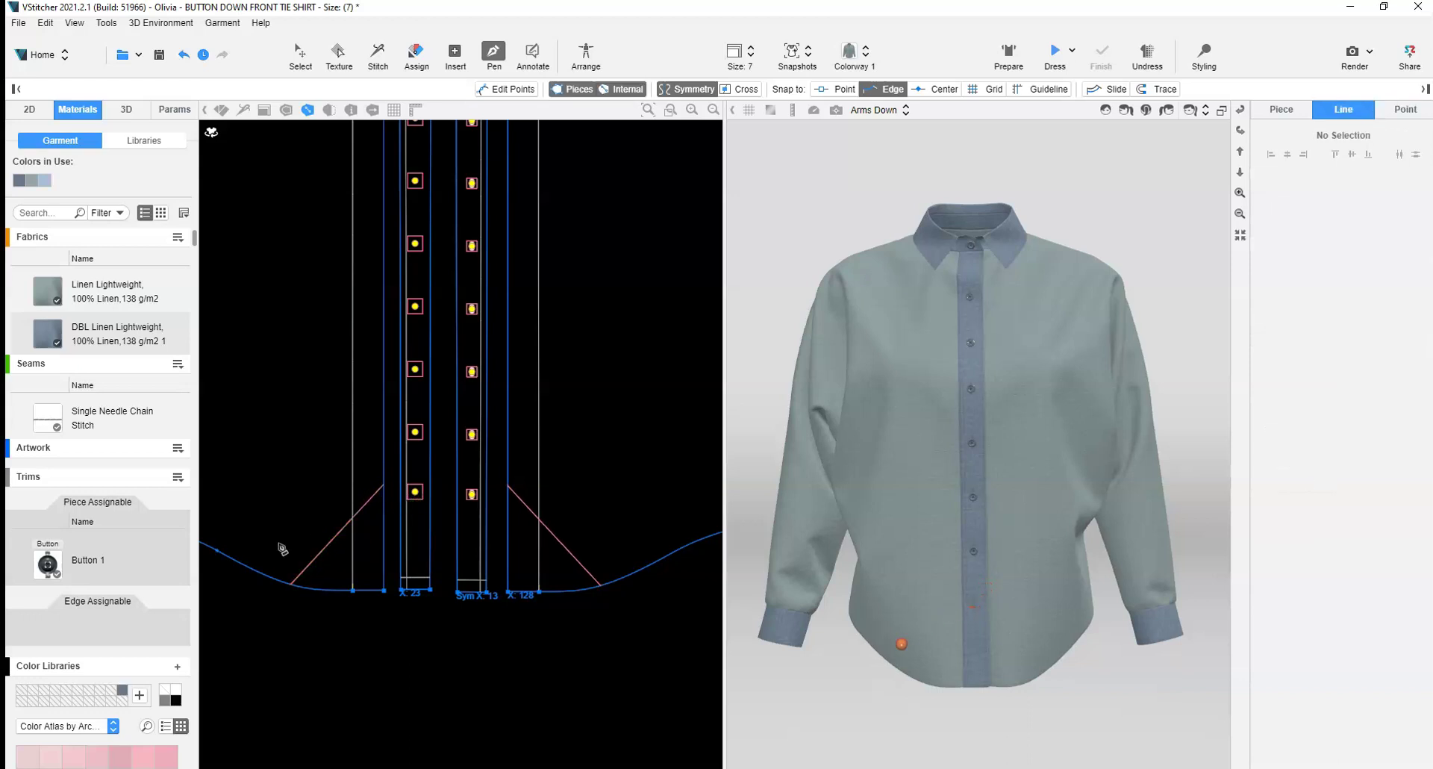
Draw a second, roughly parallel diagonal about 7.1 in long above the first, from the hem curve to the centre front edge.
click(266, 575)
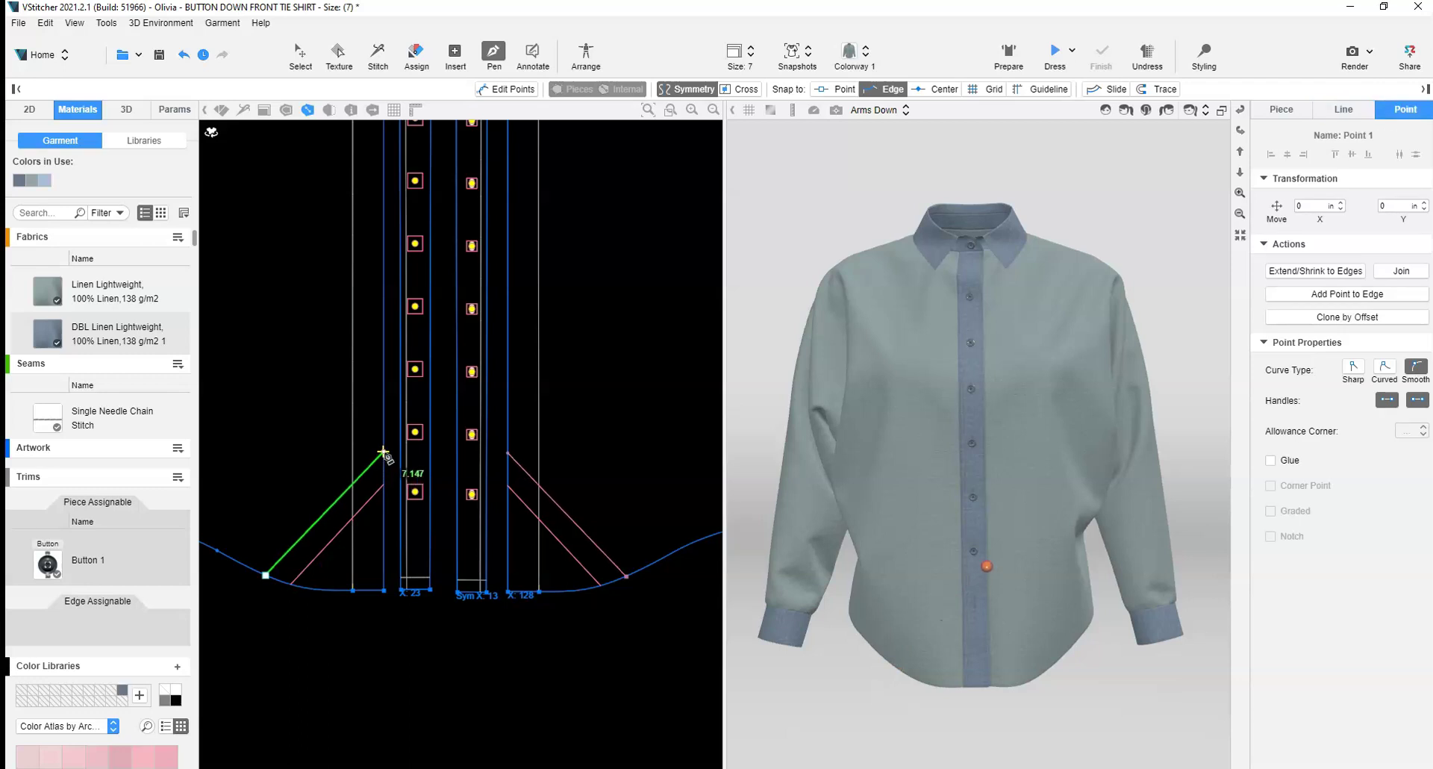
click(383, 451)
key(Return)
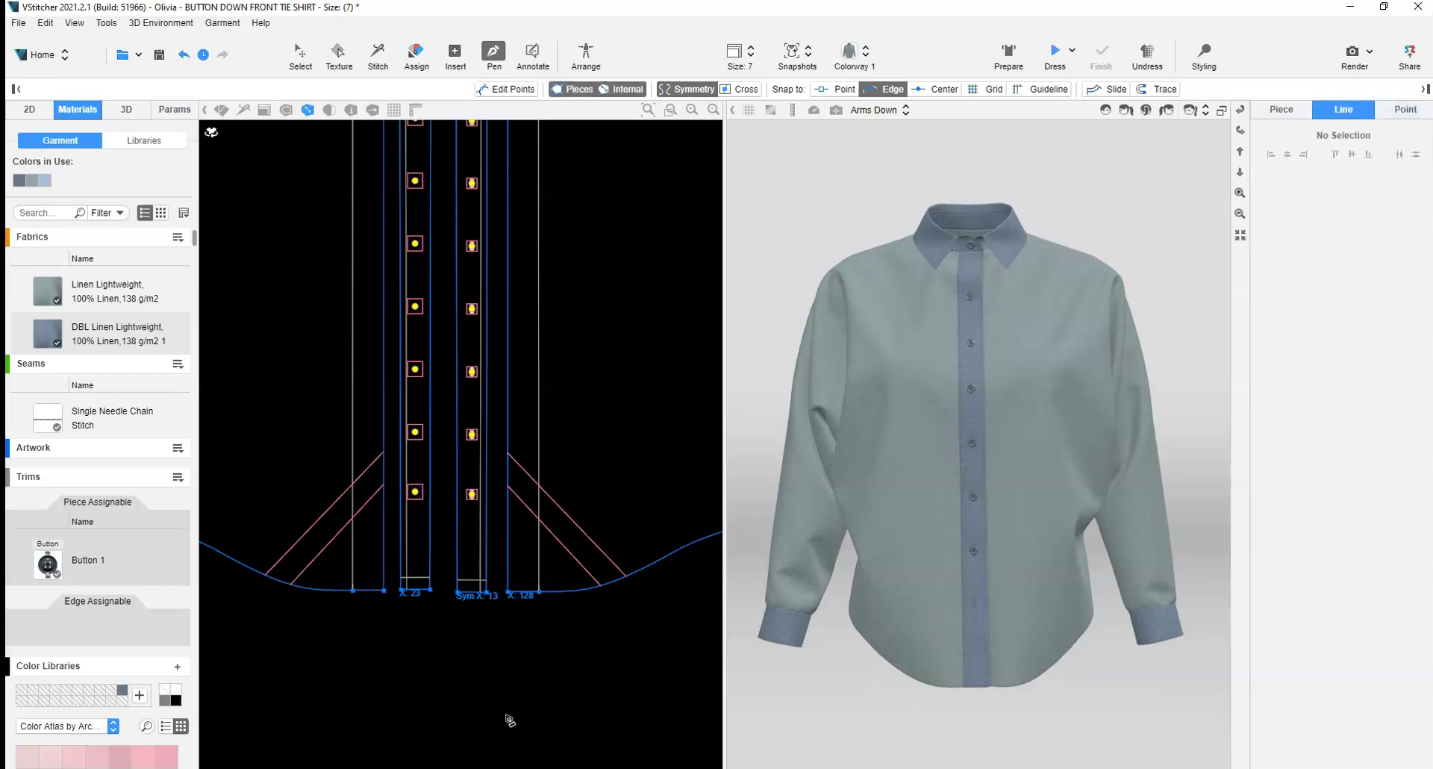
key(Escape)
Copy both diagonal lines onto the button placket and lock the right front piece.
click(366, 500)
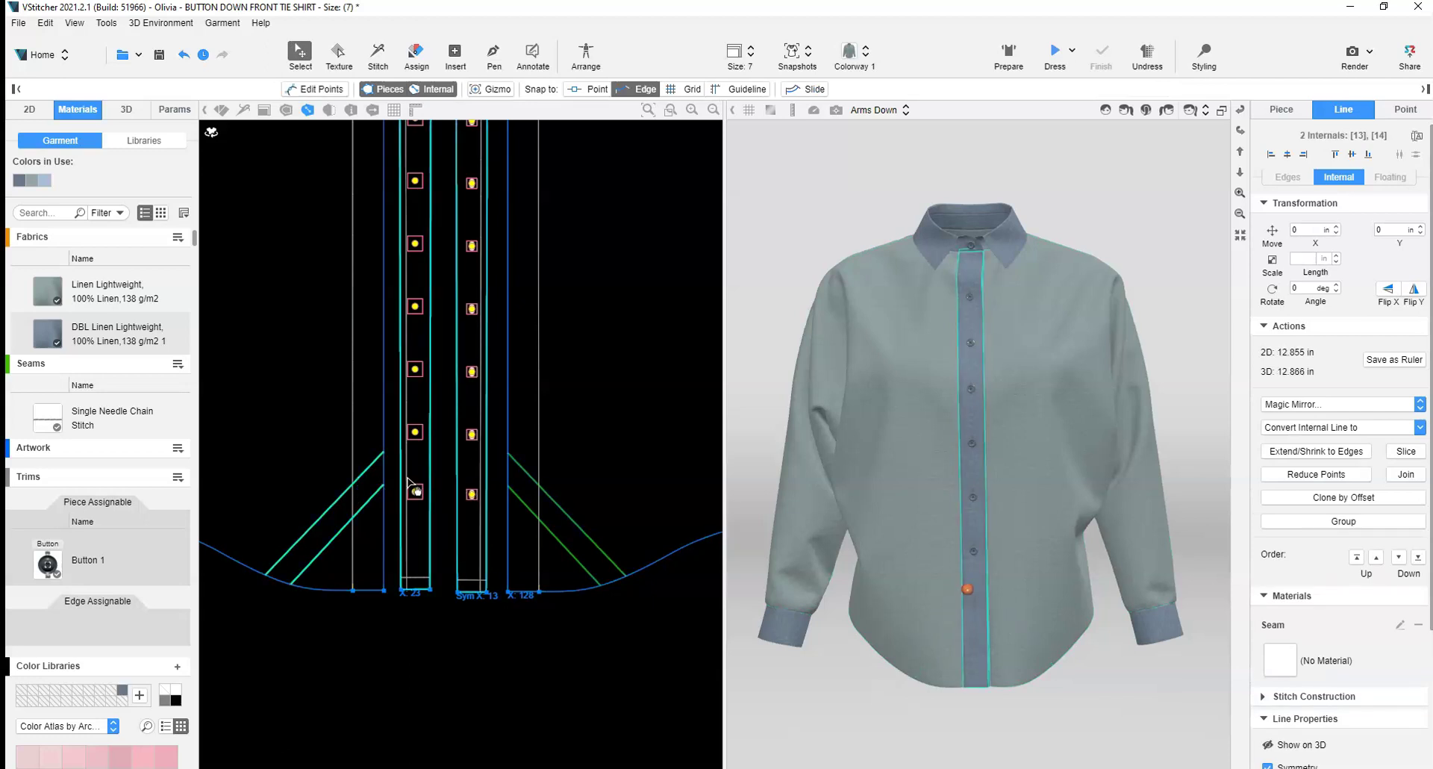
click(423, 469)
key(ctrl+v)
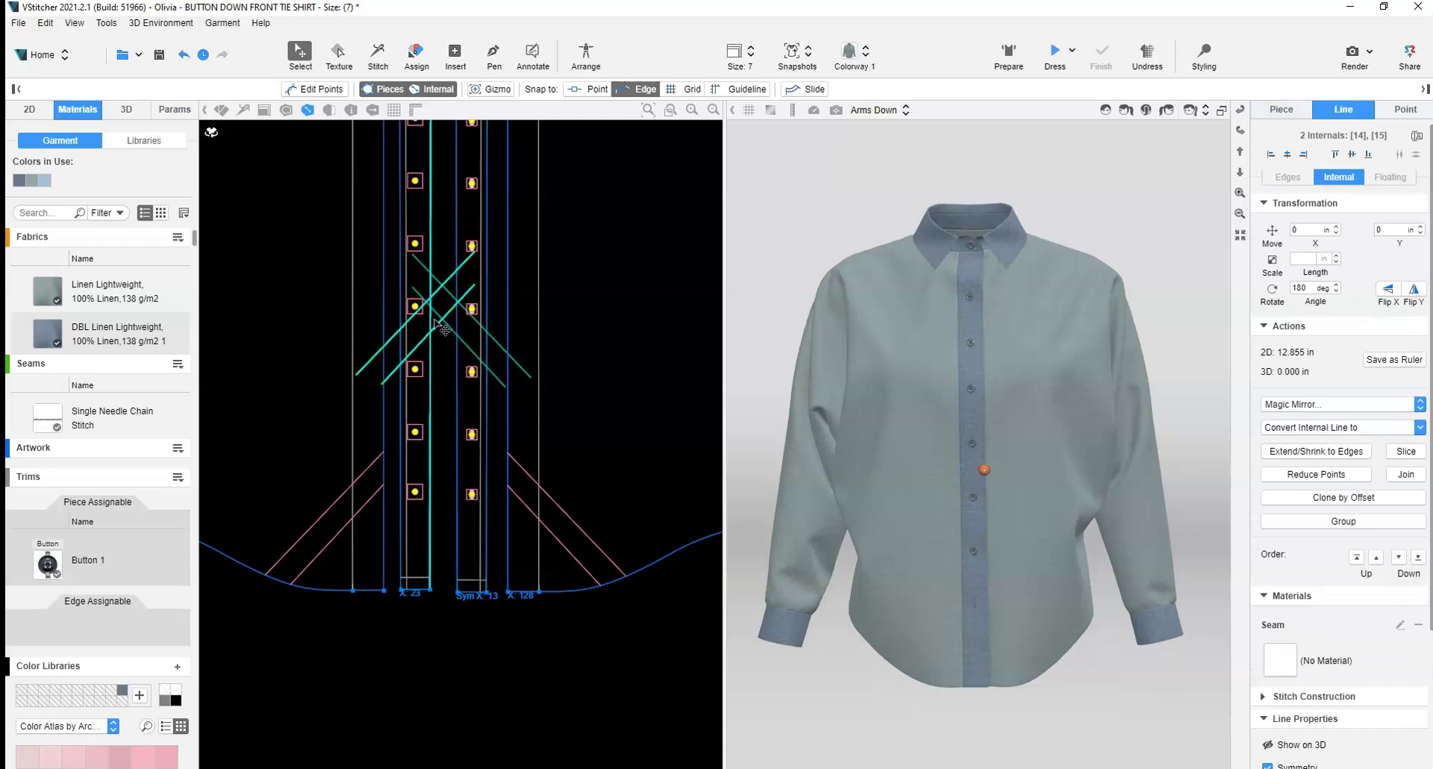
drag(446, 331, 416, 437)
right_click(324, 451)
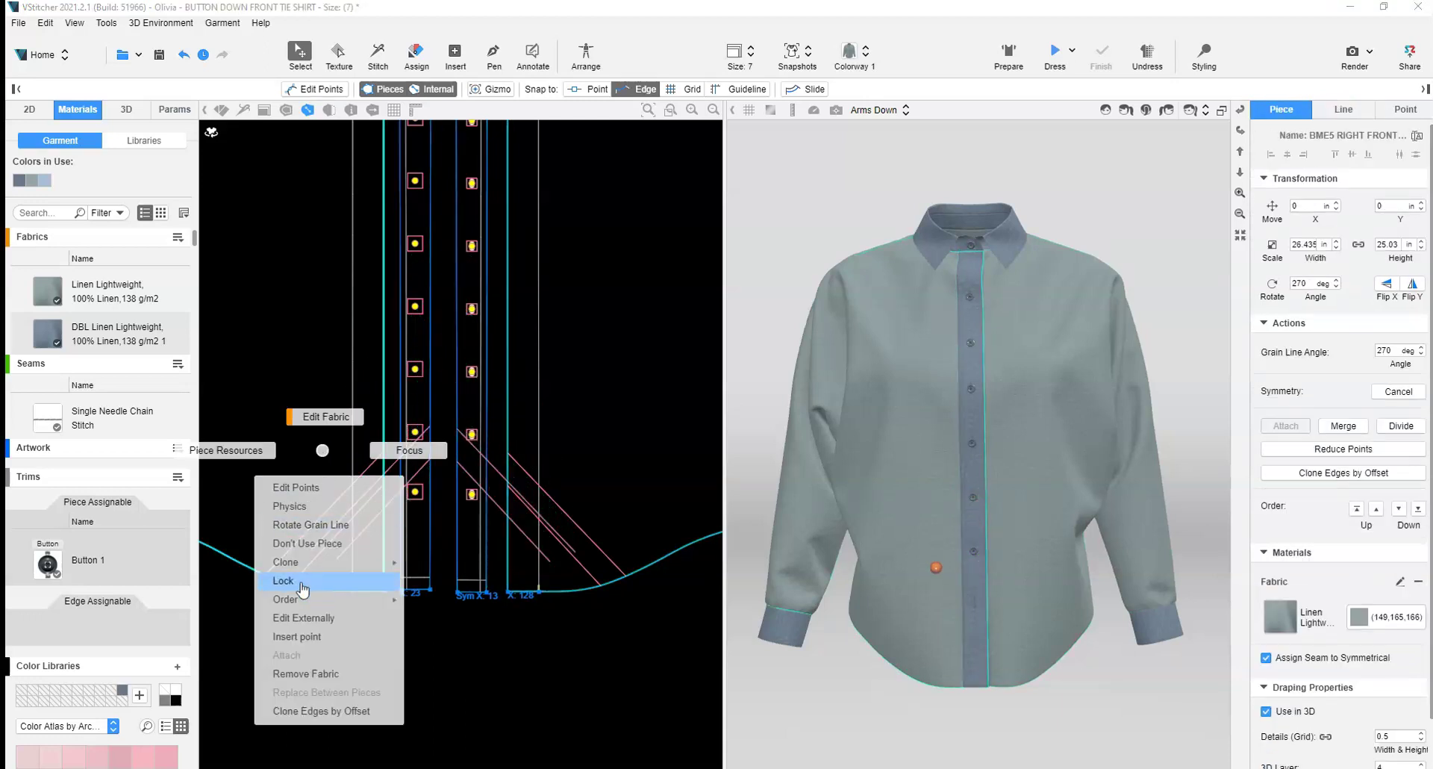
click(299, 582)
Move the placket against the right front's centre edge and align the copied diagonals with the lines on the front.
scroll(436, 473, up, 2)
middle_drag(436, 472, 506, 441)
drag(478, 534, 414, 538)
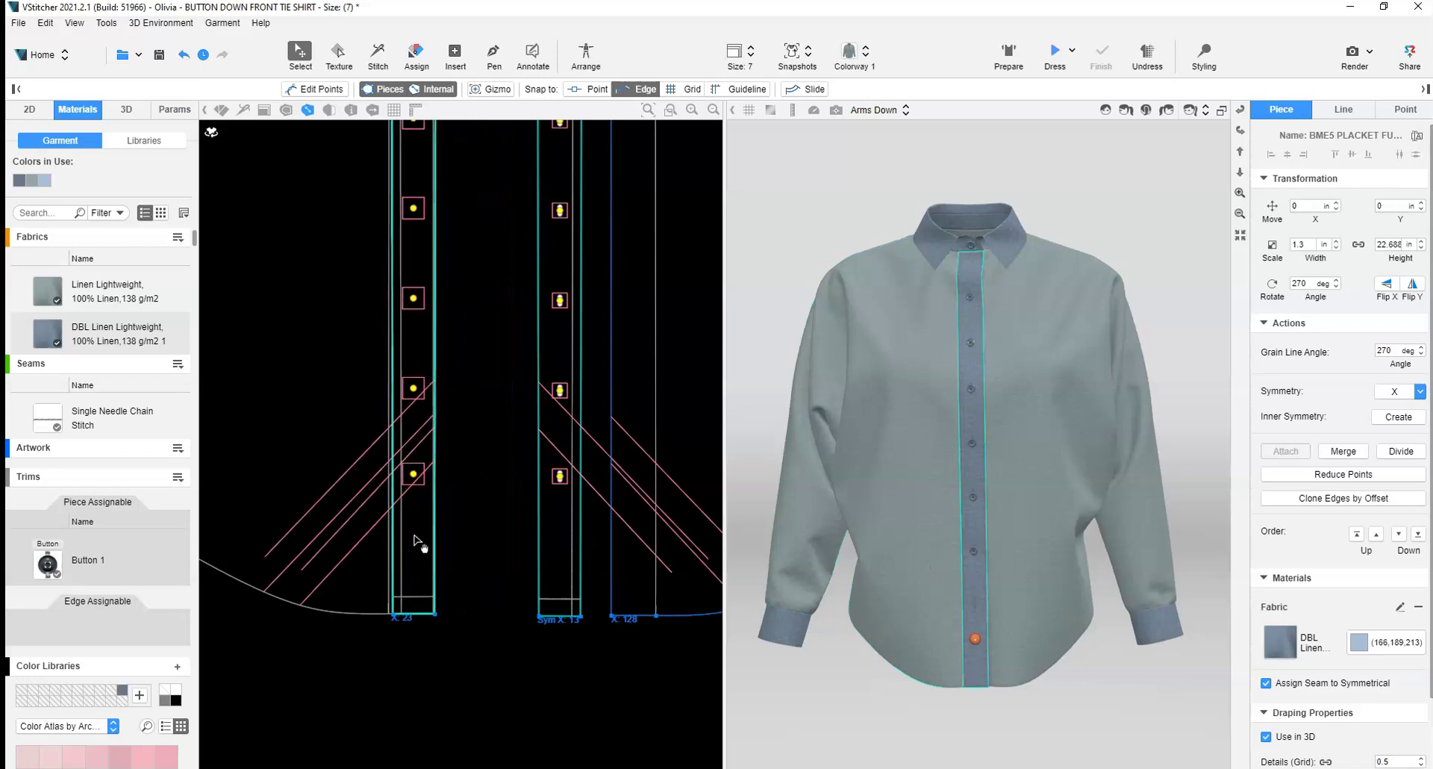
scroll(407, 446, up, 3)
click(412, 367)
shift+click(438, 425)
drag(439, 426, 439, 493)
Move the placket back away from the front piece and trim both copied diagonals to the placket edges.
scroll(452, 540, down, 2)
drag(427, 574, 532, 571)
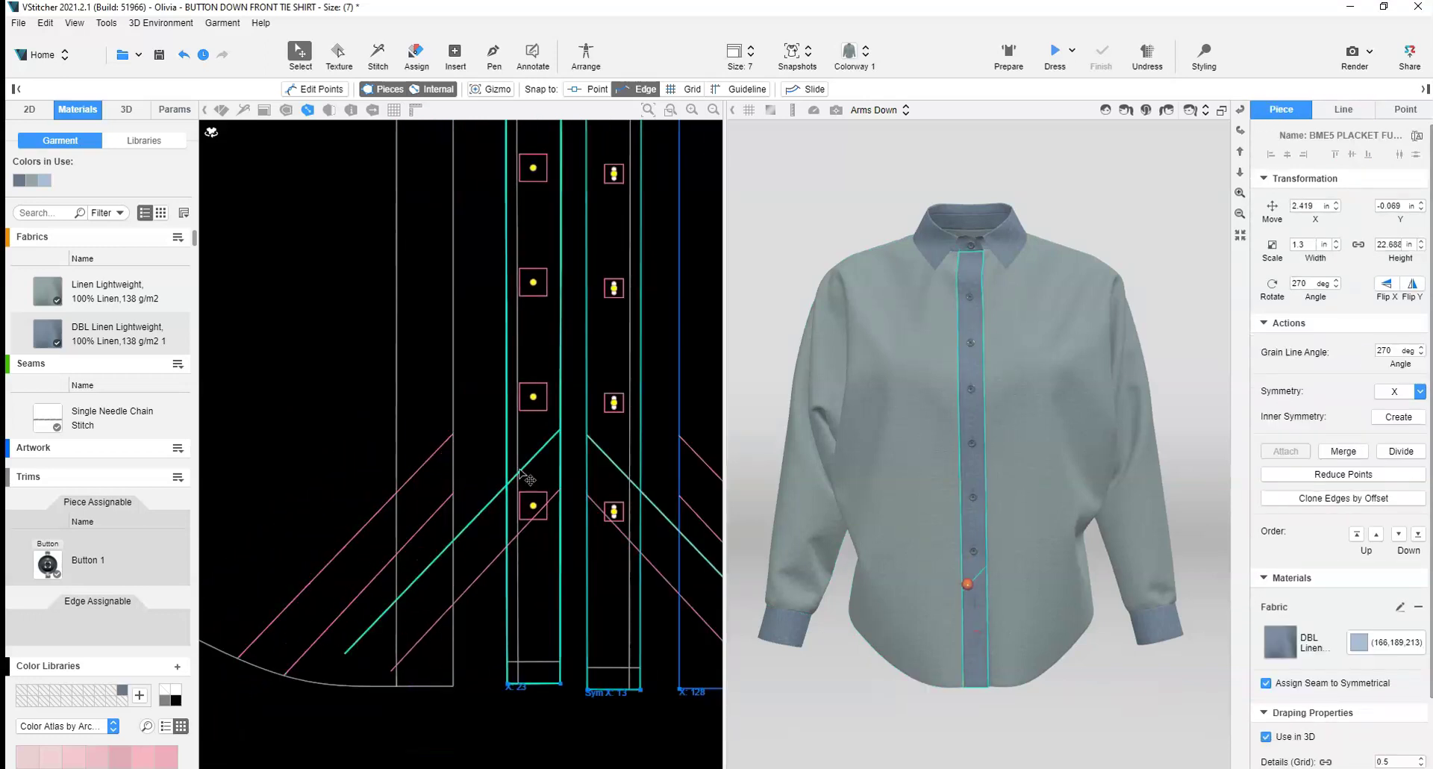
click(522, 470)
shift+click(521, 534)
click(457, 742)
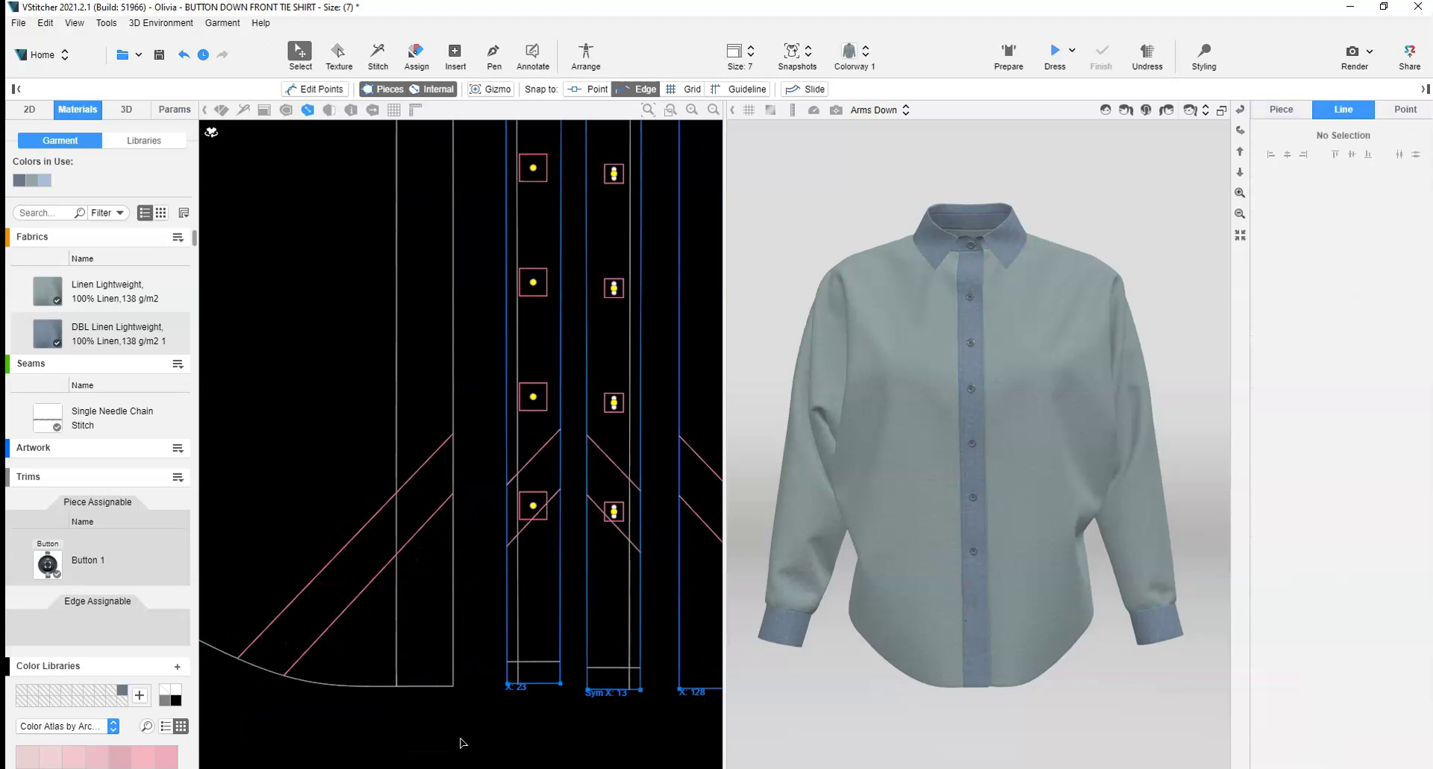
Apply a 60% shrink to the four diagonal lines on the right front and placket, and simulate the garment.
scroll(320, 371, down, 2)
key(ctrl+a)
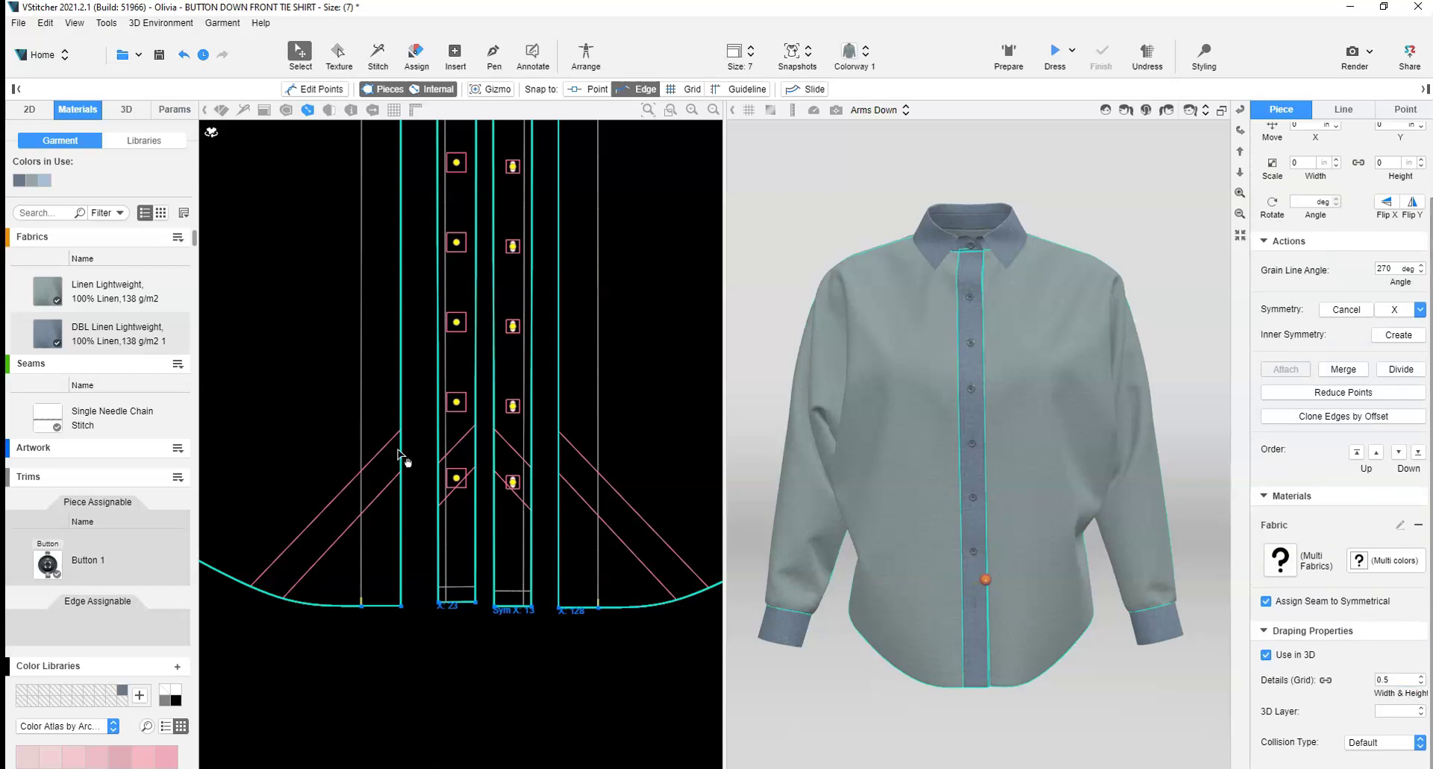
click(389, 485)
shift+click(457, 440)
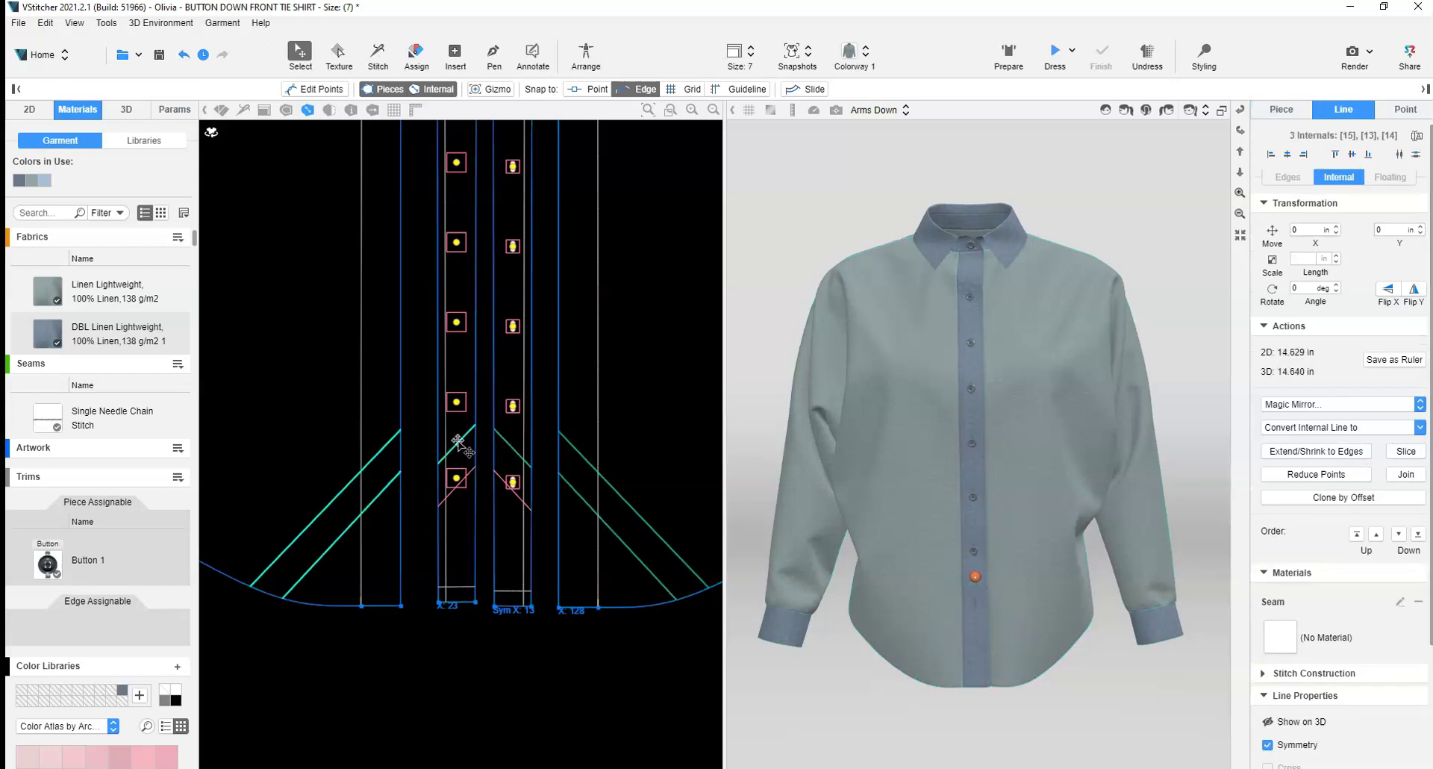
scroll(1284, 669, down, 3)
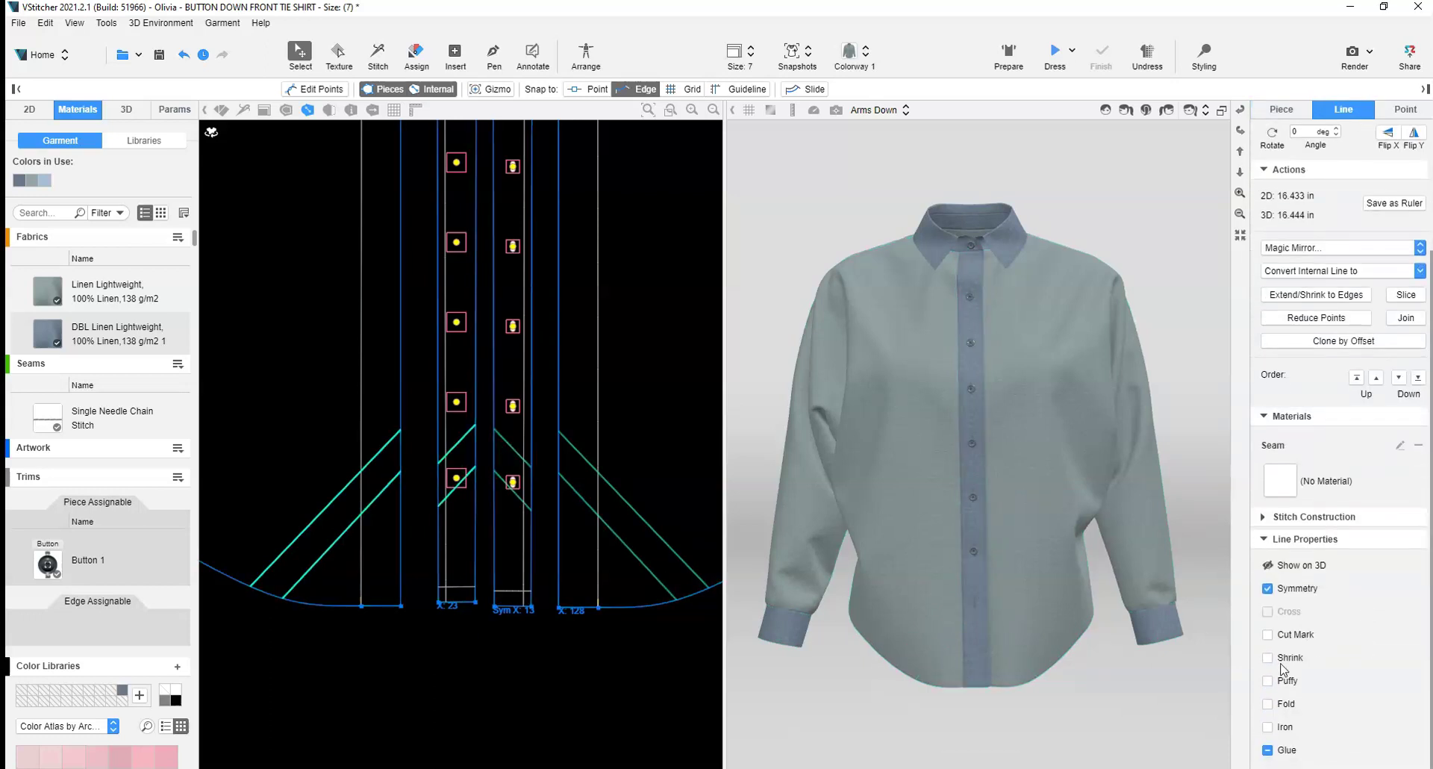
click(1267, 657)
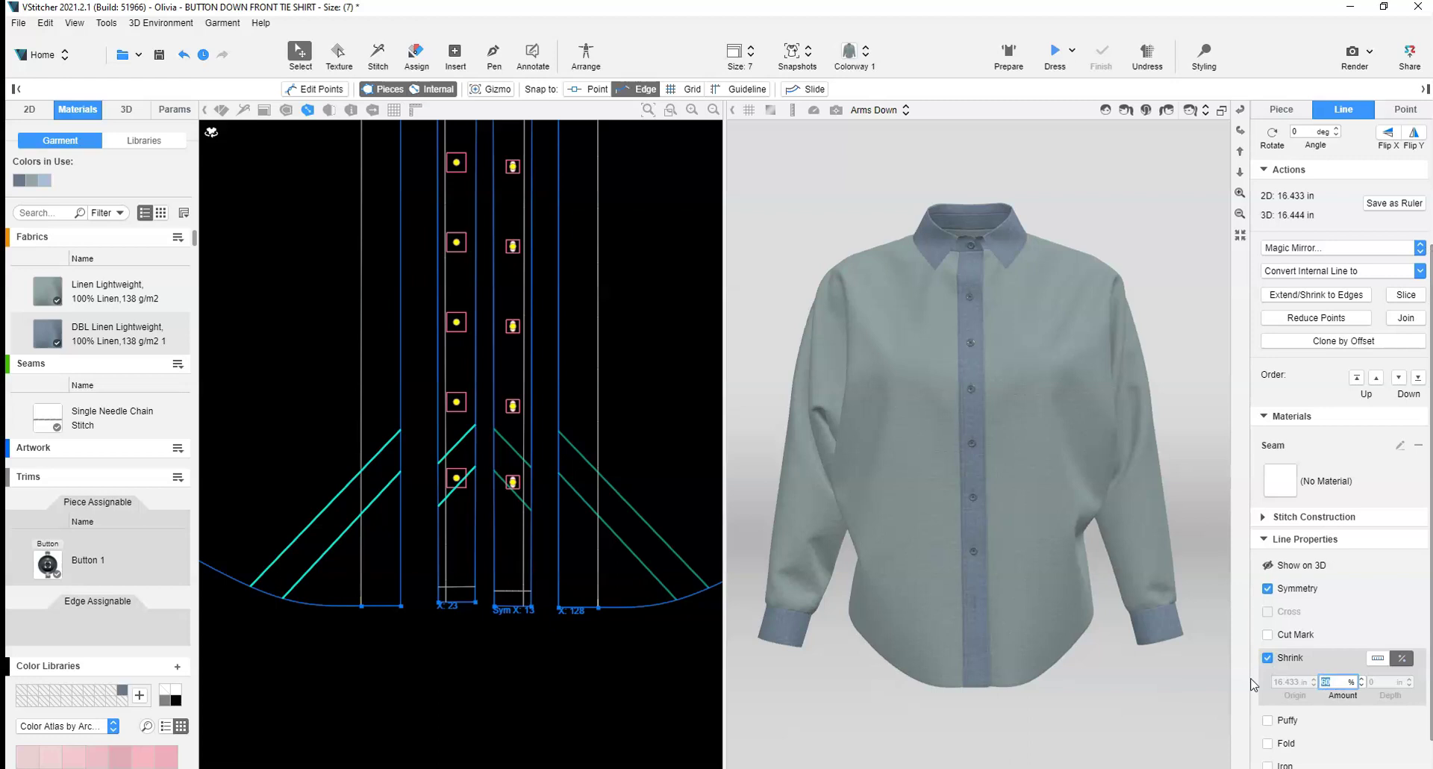
click(1054, 51)
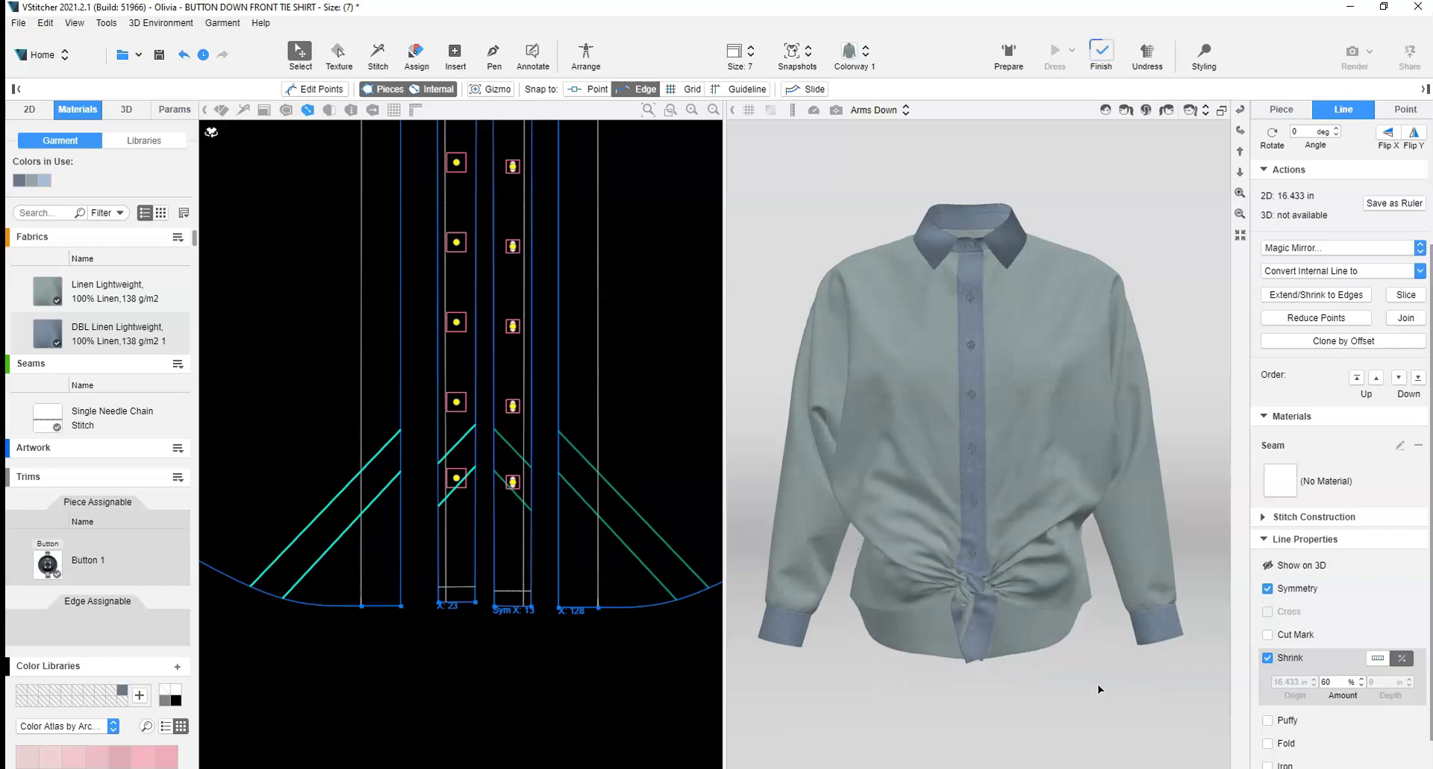
Pull both lower placket ends outward from the gathered knot in 3D Styling, using Pinch with a 0.4 in radius and Focused effect.
scroll(1045, 671, up, 3)
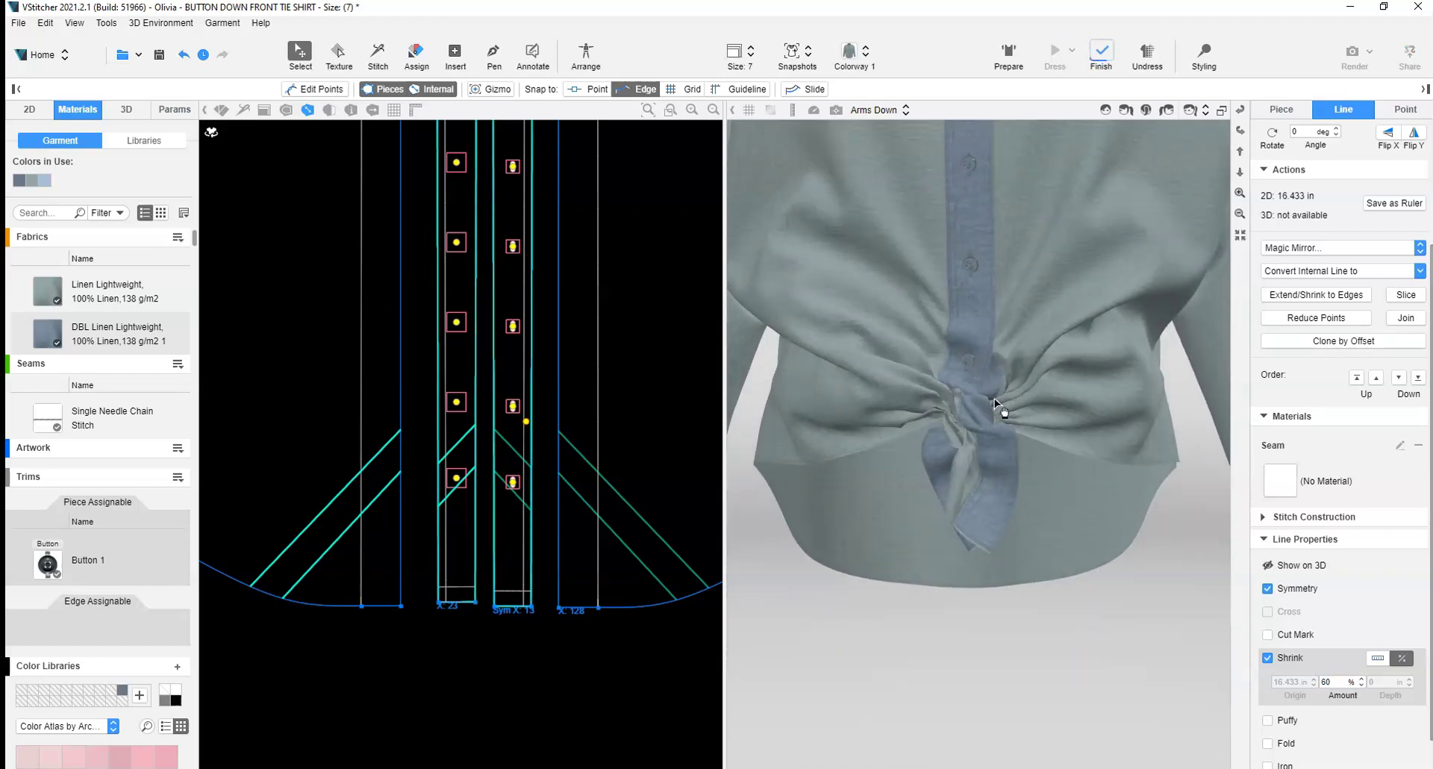
scroll(993, 388, up, 2)
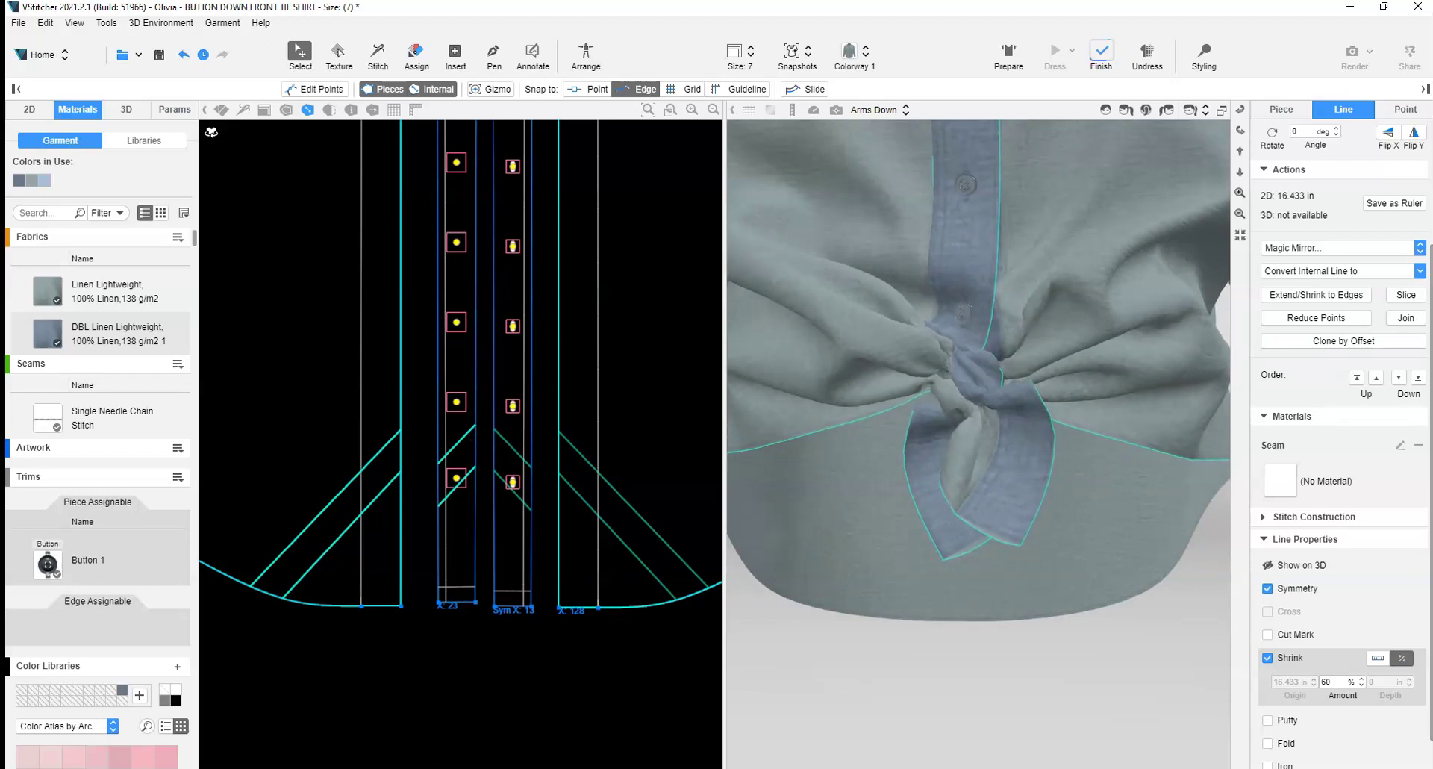
scroll(1014, 392, down, 2)
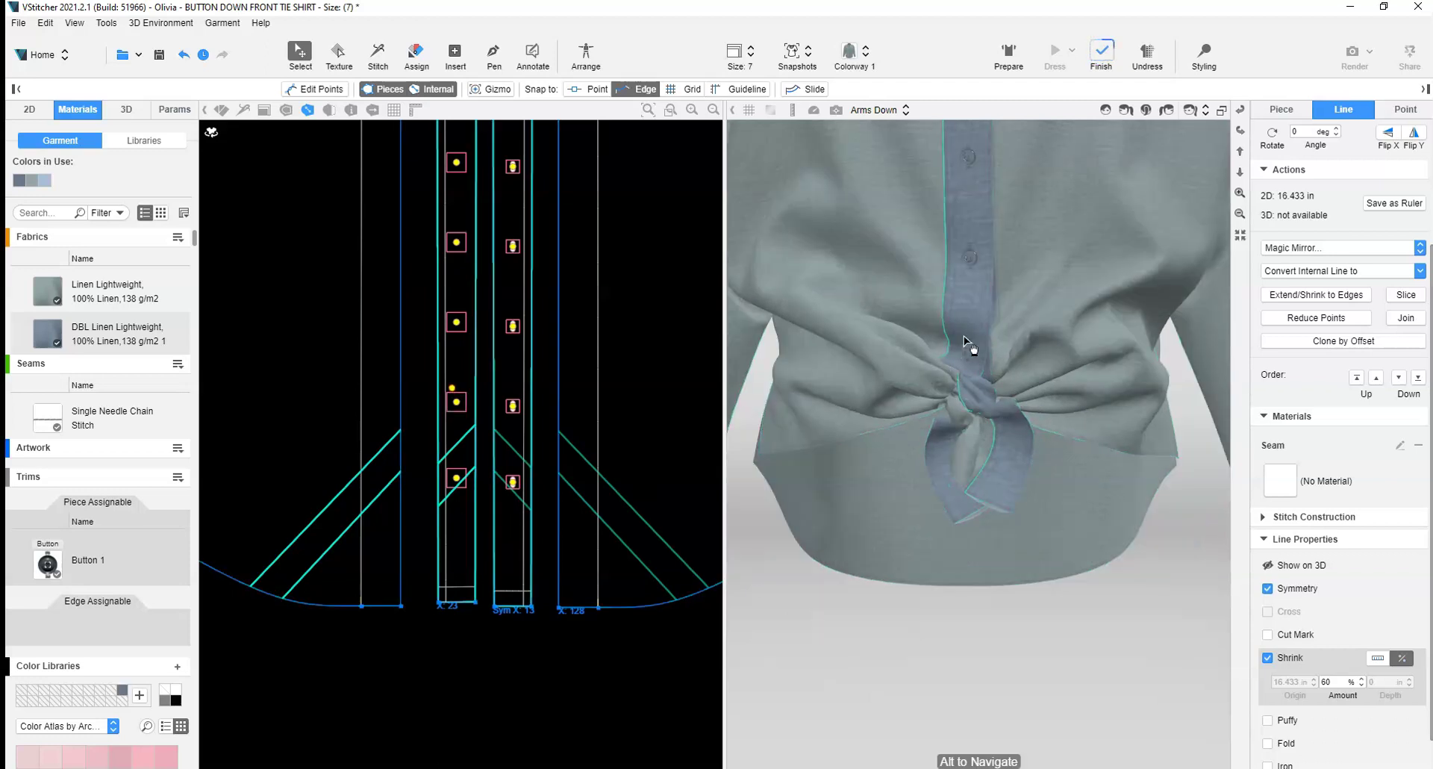
right_drag(964, 336, 898, 503)
scroll(789, 531, up, 2)
right_drag(790, 532, 968, 436)
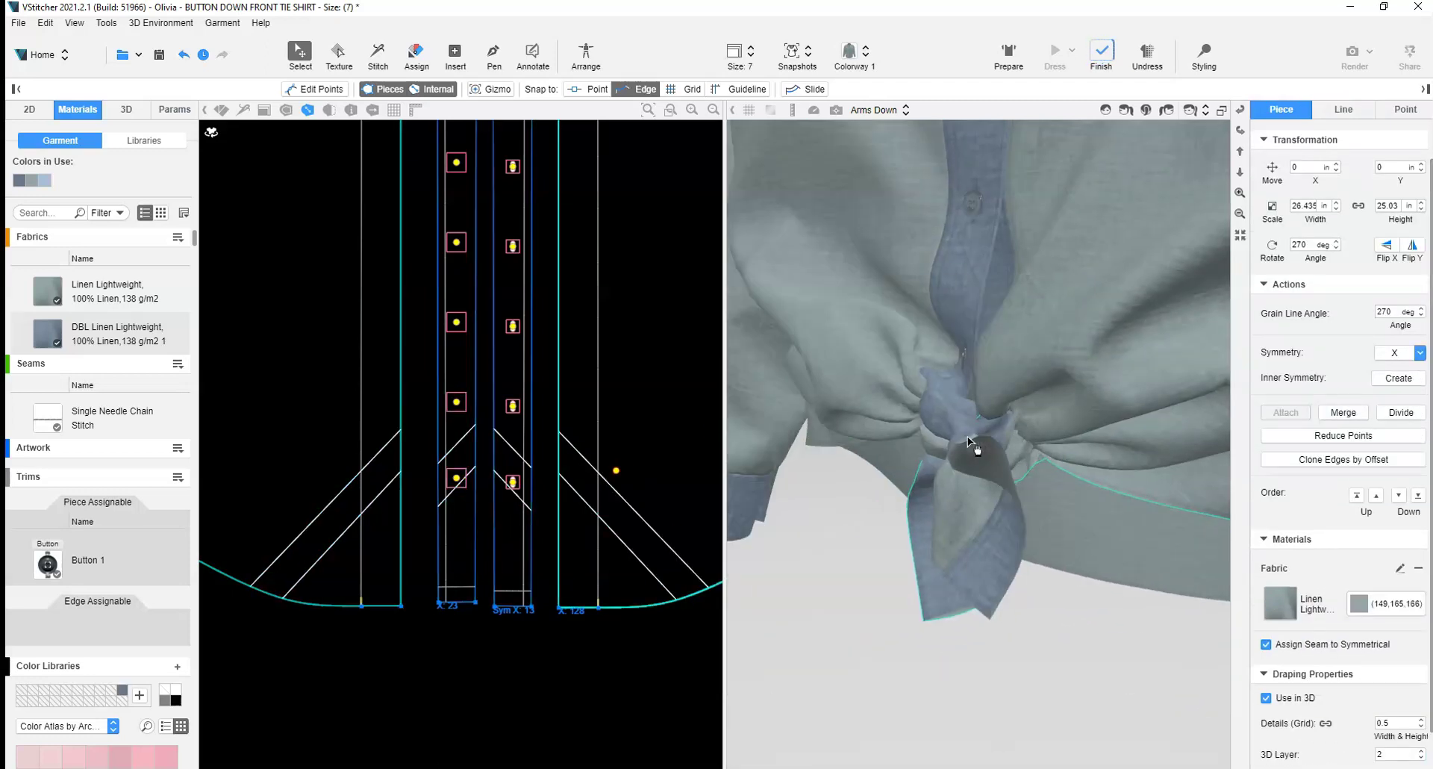
click(1204, 52)
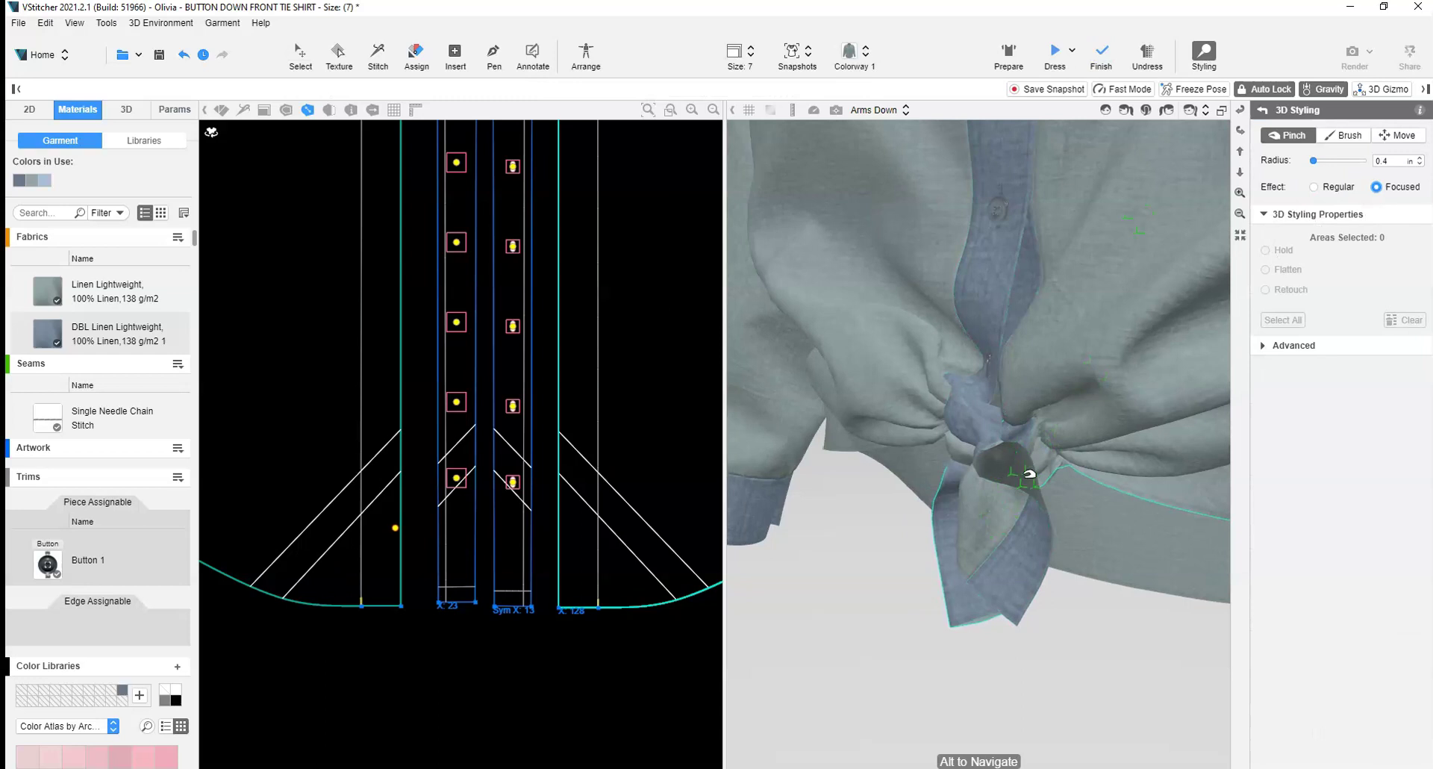
drag(1030, 473, 1127, 567)
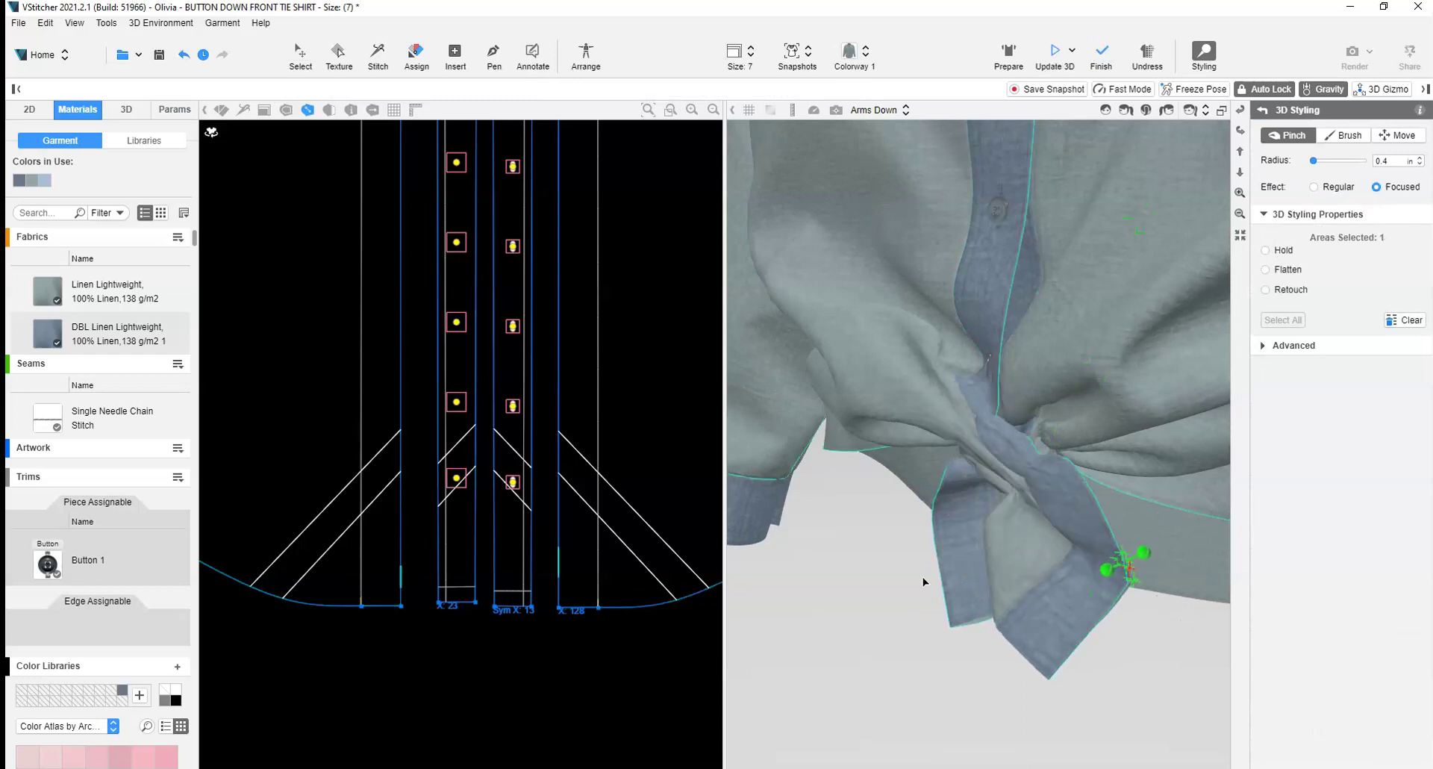
drag(810, 548, 914, 448)
drag(1101, 435, 1034, 424)
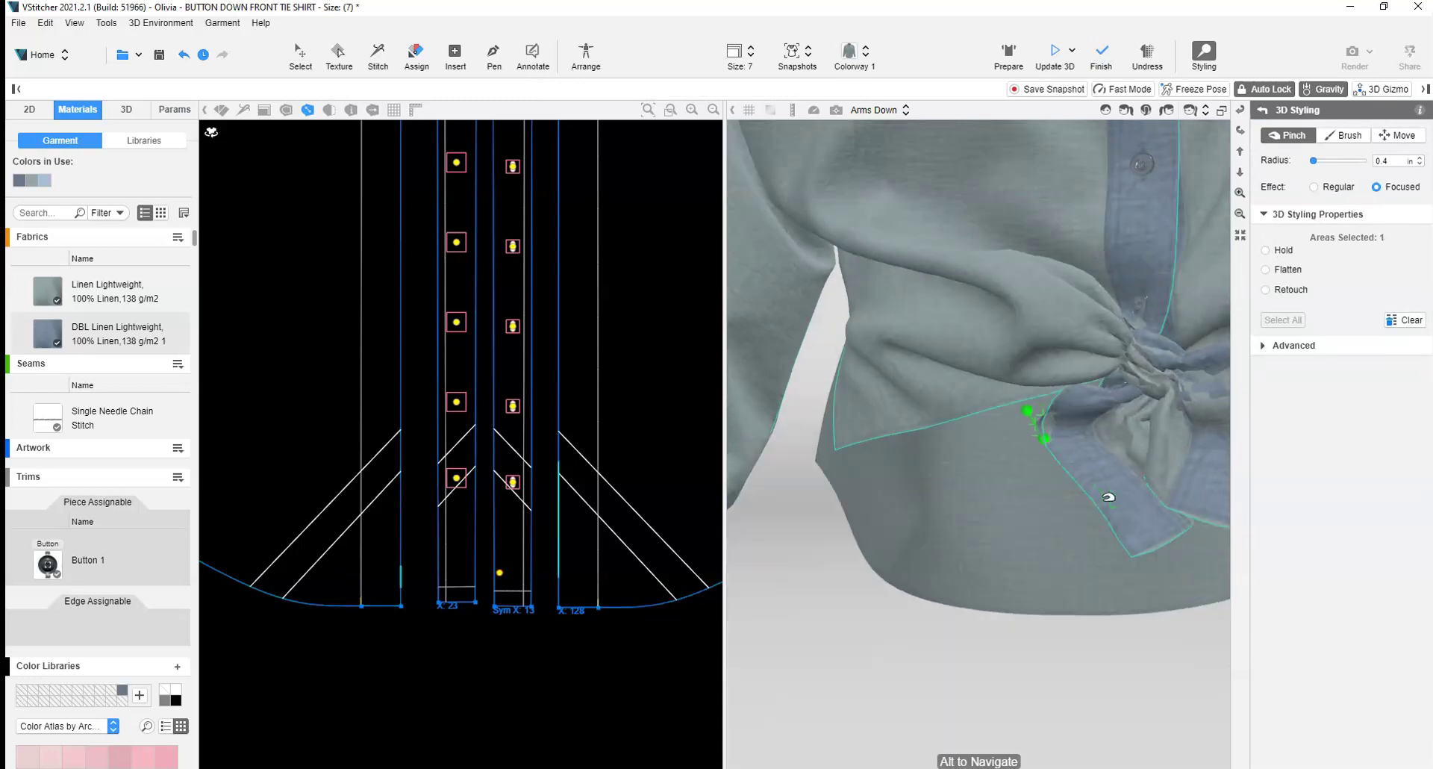
Reshape the tie ends and the folds around the knot with further focused pinches.
drag(1108, 496, 1005, 486)
drag(1110, 393, 1072, 381)
drag(1184, 360, 1150, 385)
drag(972, 496, 930, 539)
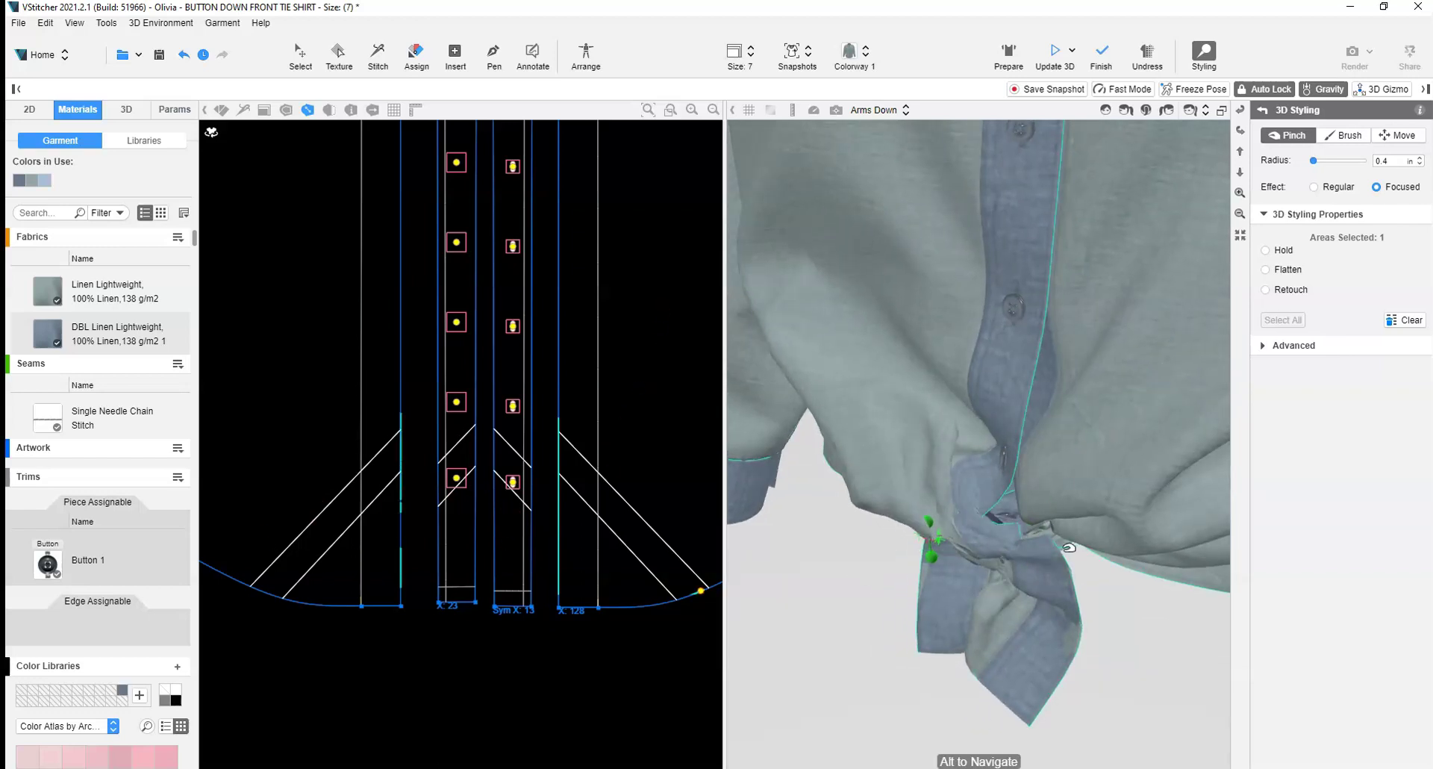
alt+drag(1069, 548, 970, 515)
drag(904, 427, 950, 448)
Stitch each front's lower diagonal to the upper diagonal on the opposite front and simulate the tie from the front view.
click(379, 54)
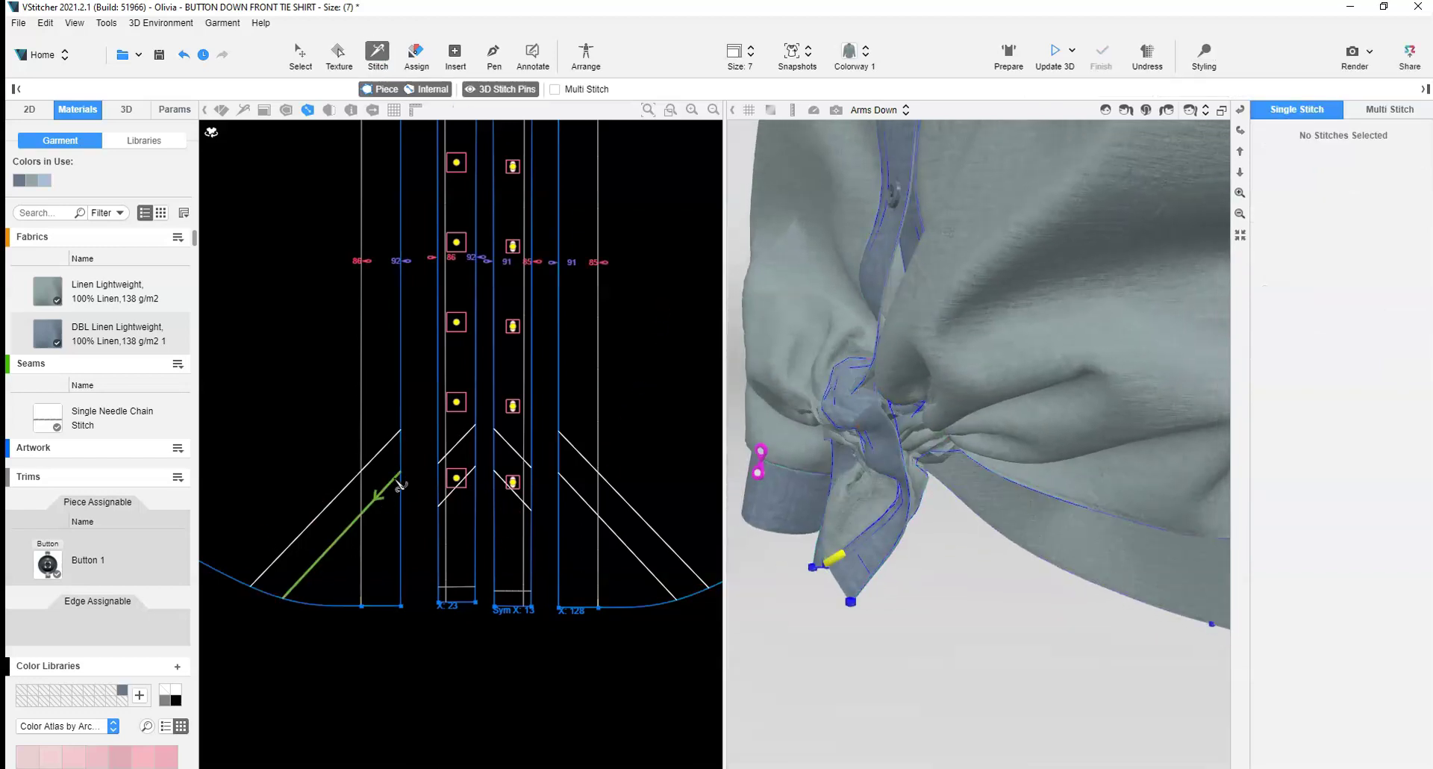
click(401, 482)
click(561, 436)
alt+drag(780, 407, 849, 390)
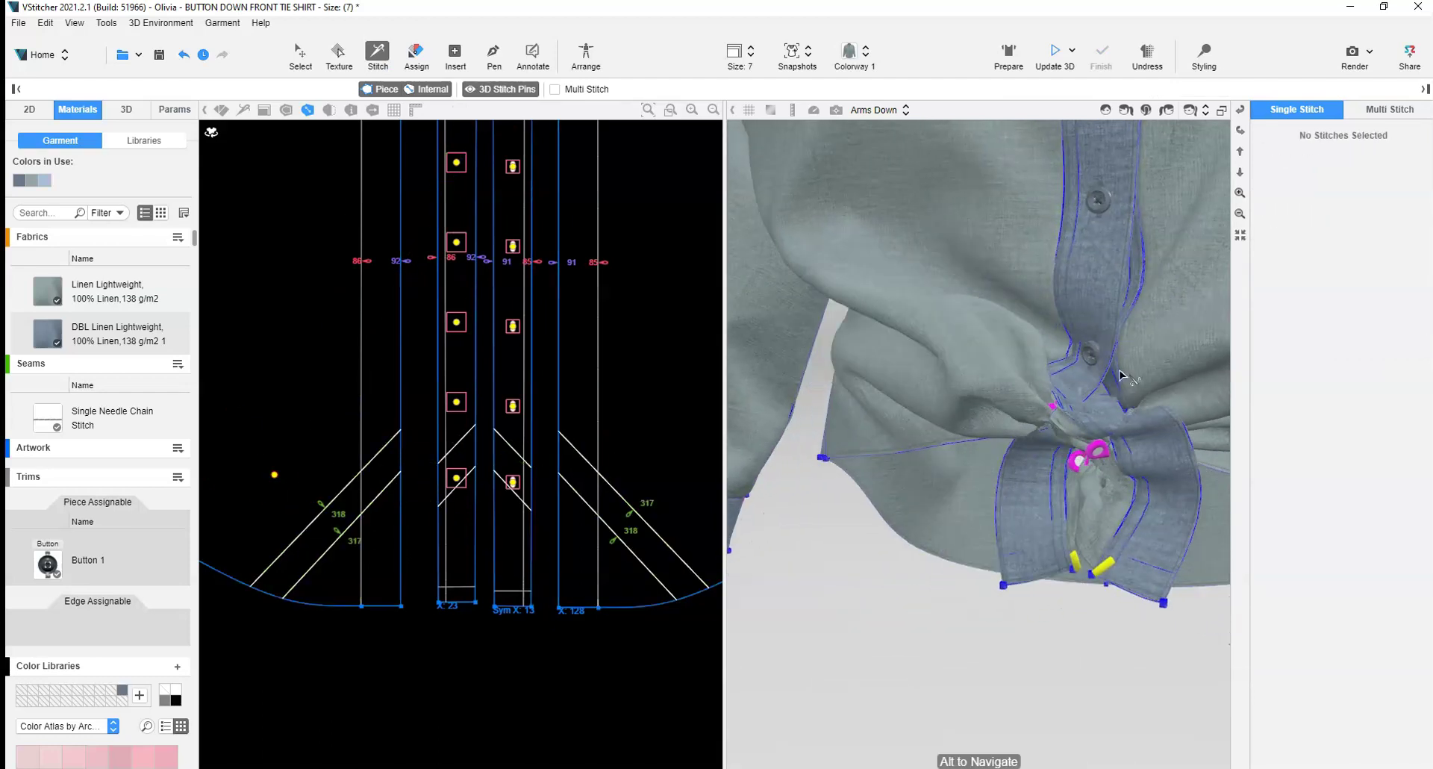
click(1105, 111)
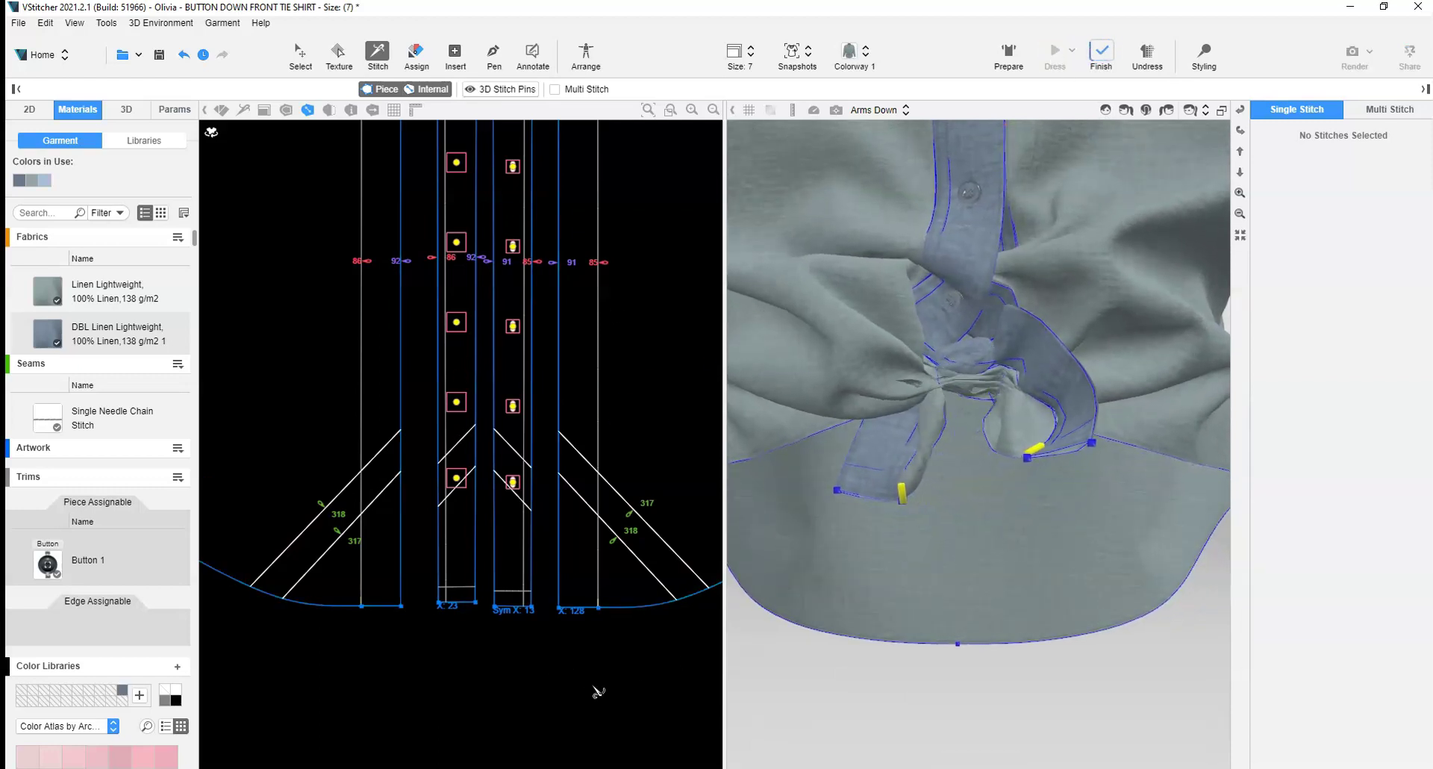
Pinch the tie end on the wearer's left side and pull it outward from the knot in 3D Styling.
scroll(1082, 433, down, 4)
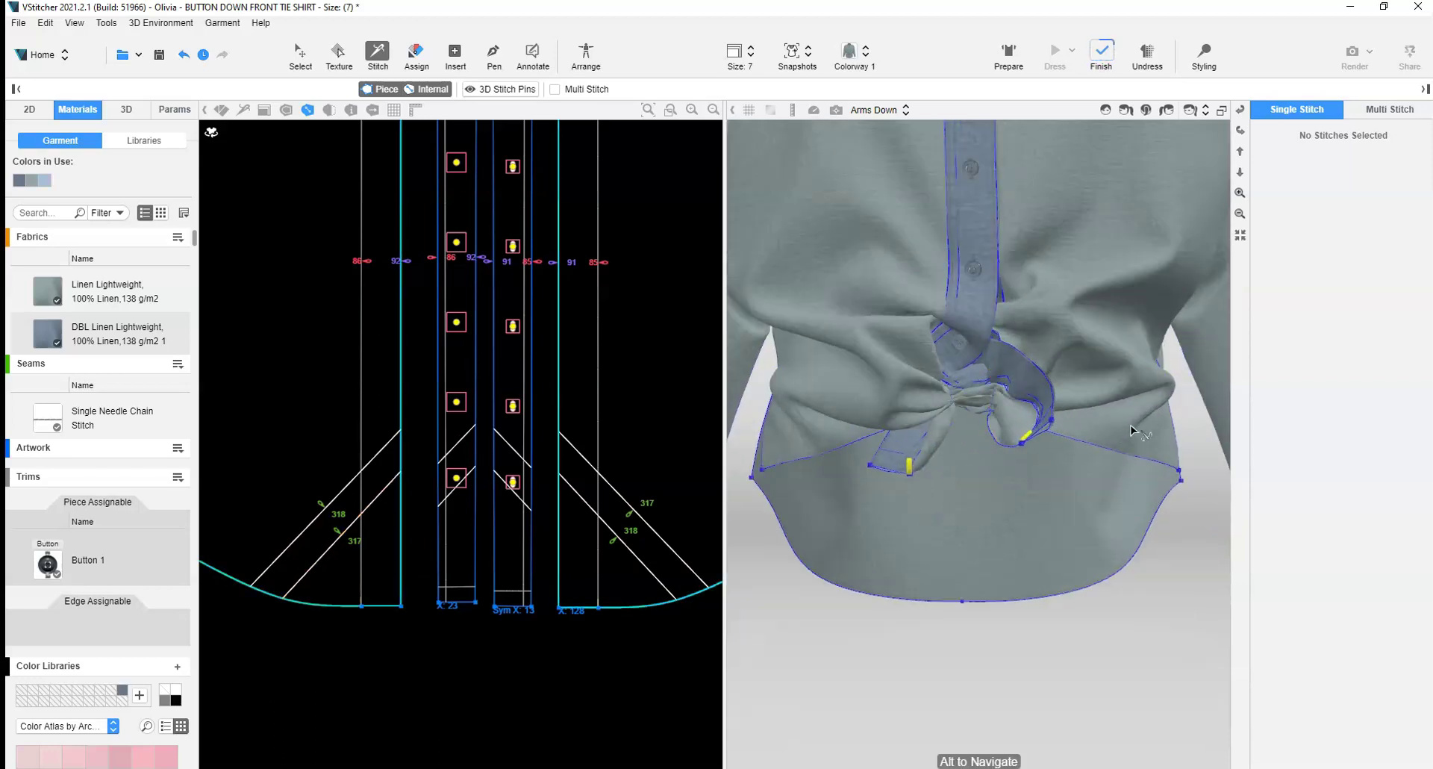
scroll(1142, 426, up, 2)
right_drag(1142, 426, 1023, 388)
click(1204, 55)
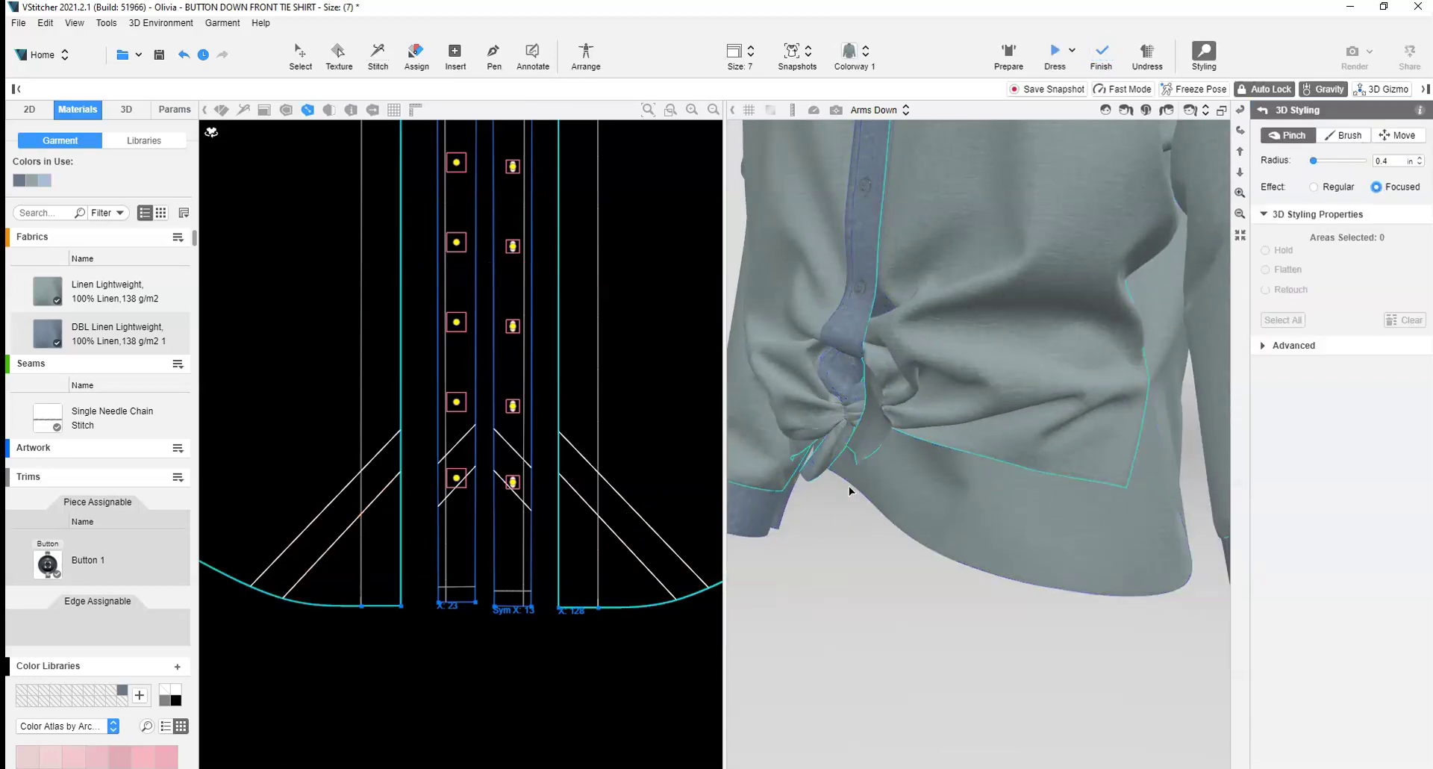
drag(868, 448, 931, 462)
drag(1044, 484, 1041, 489)
right_drag(953, 487, 1033, 478)
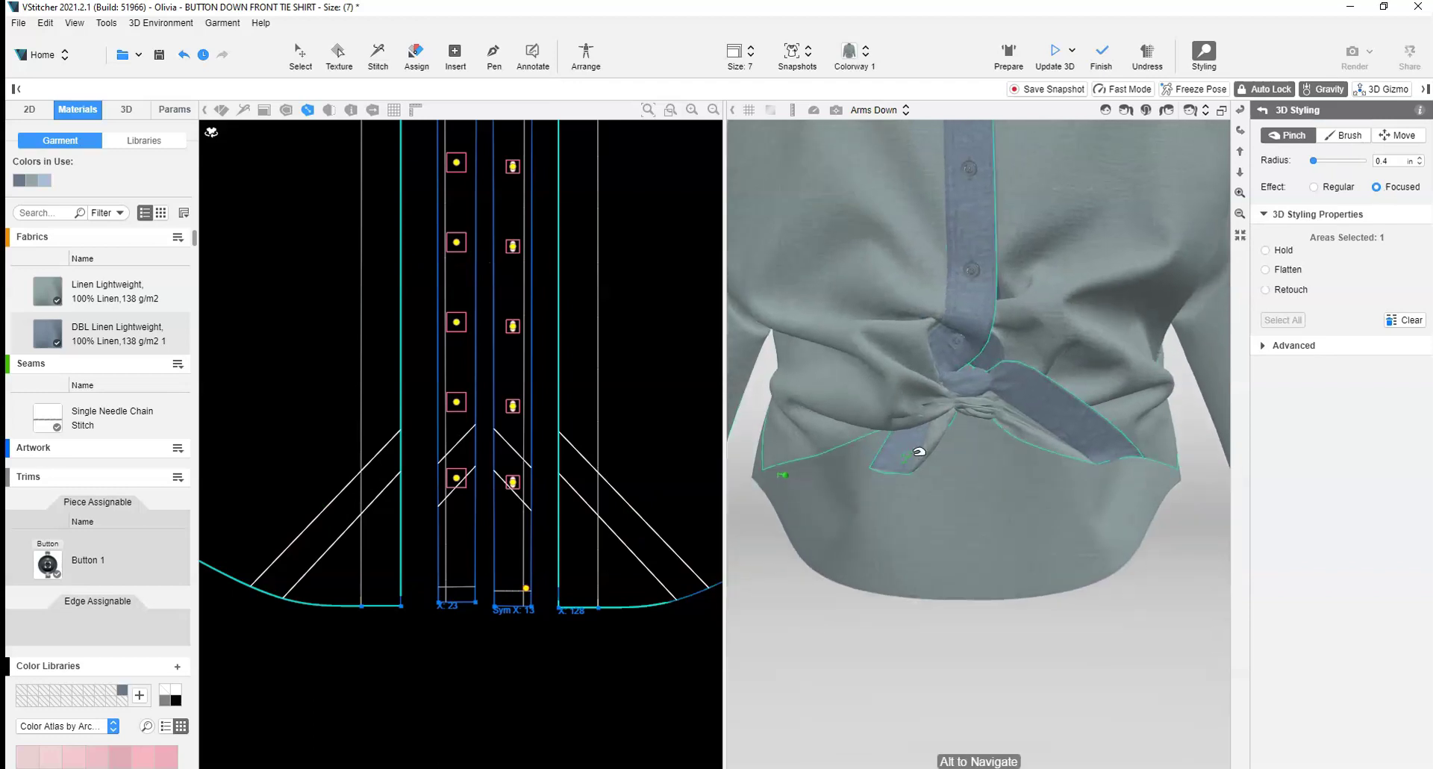
Pull the tie end on the wearer's right side down and outward with a focused pinch, update the drape and finish the garment.
drag(920, 451, 886, 490)
click(1056, 54)
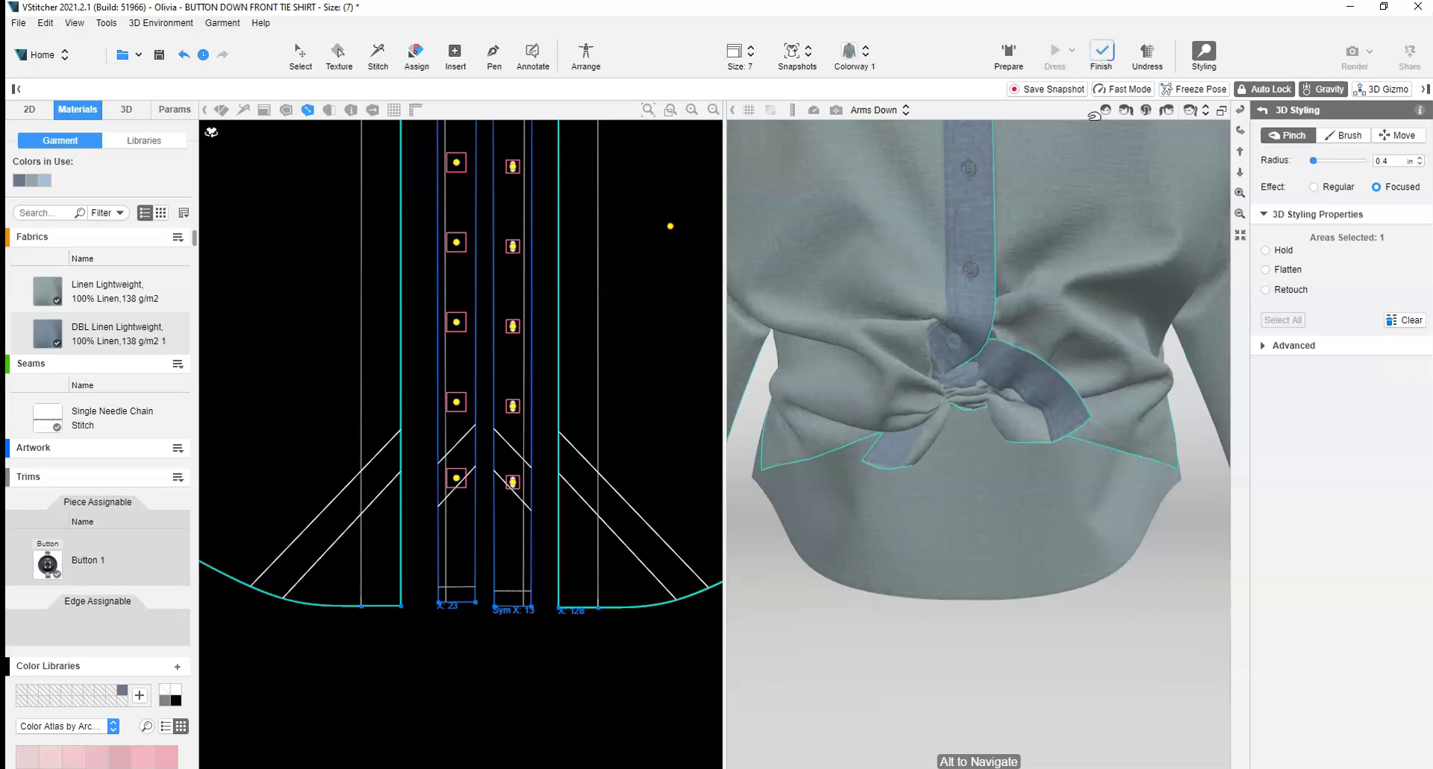
click(1103, 52)
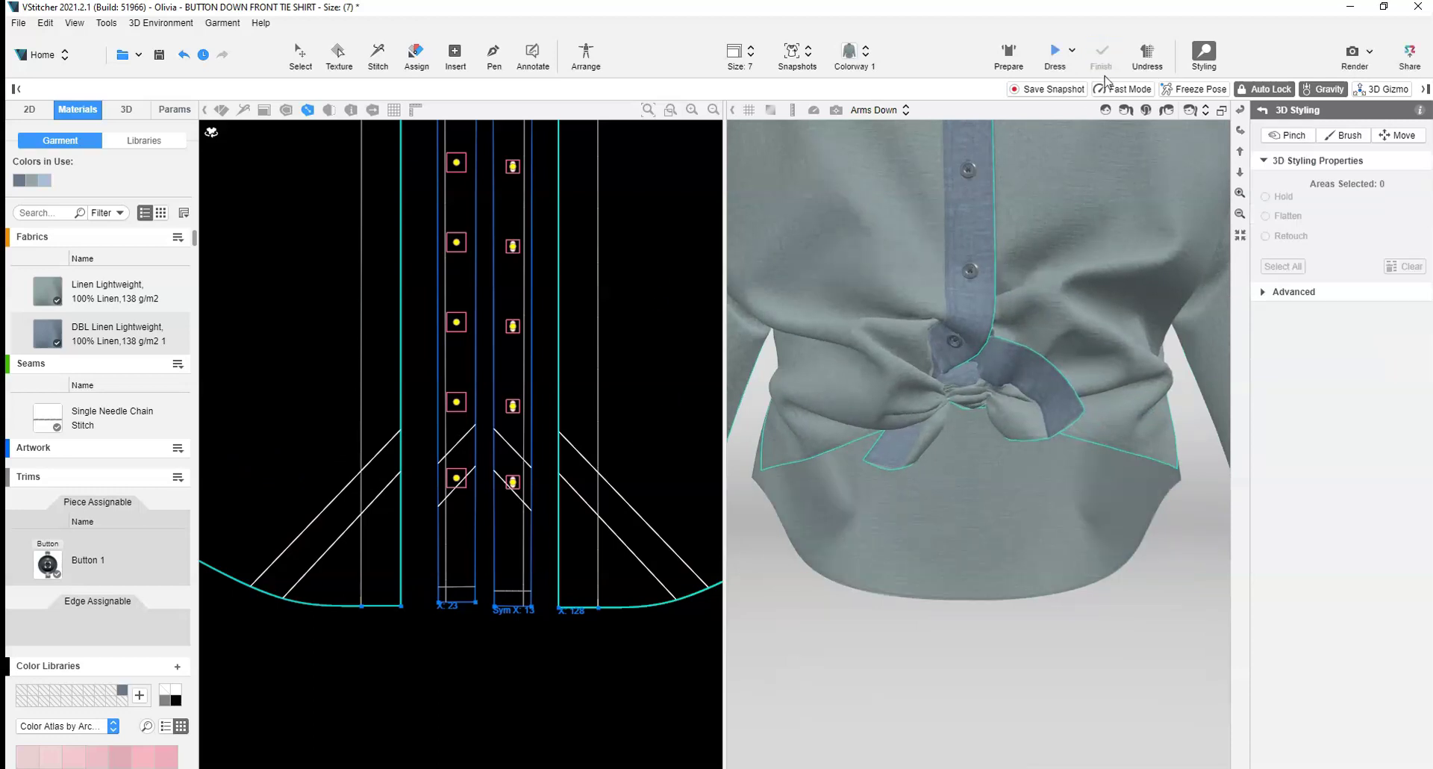
Insert a rectangle 1 in wide and 1 in high below the front plackets in the 2D pattern.
click(454, 54)
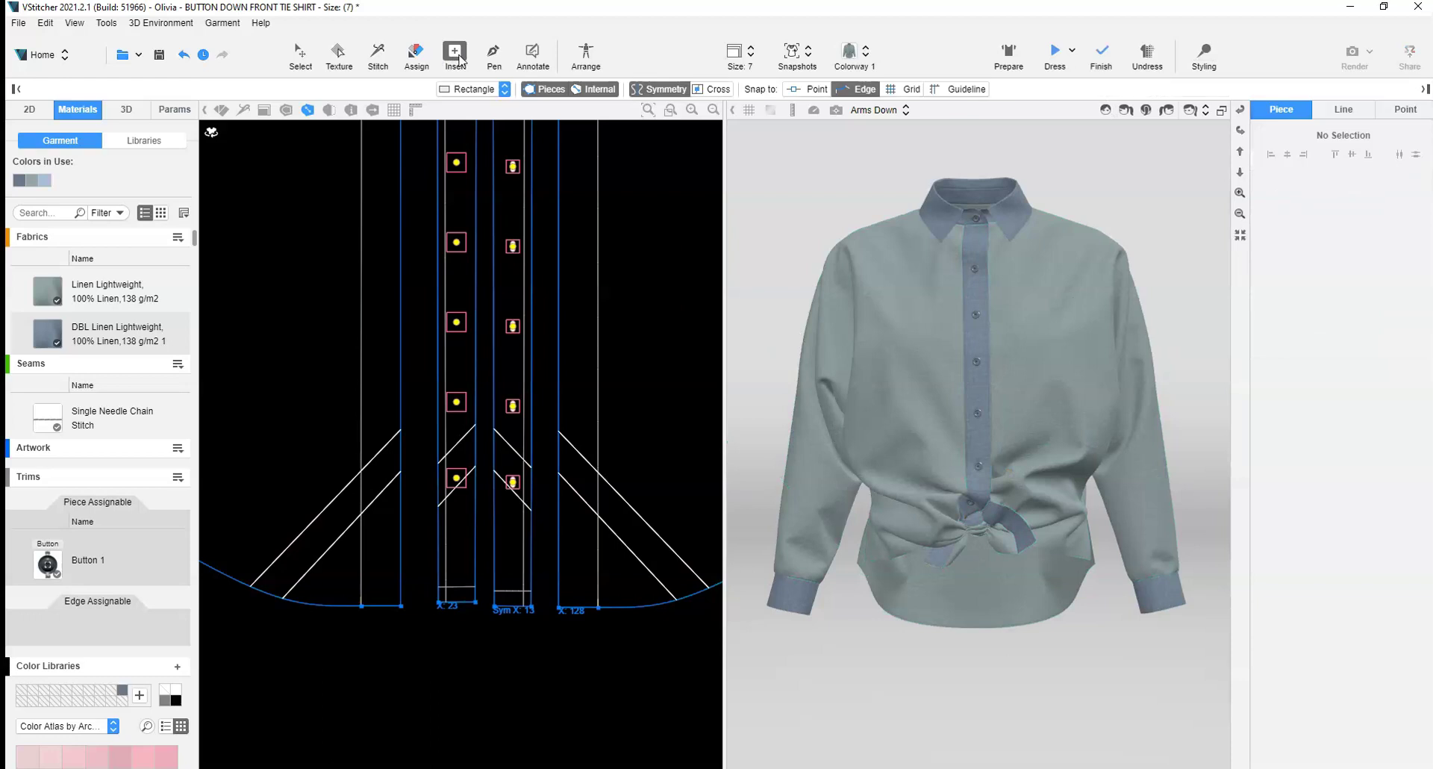
click(492, 90)
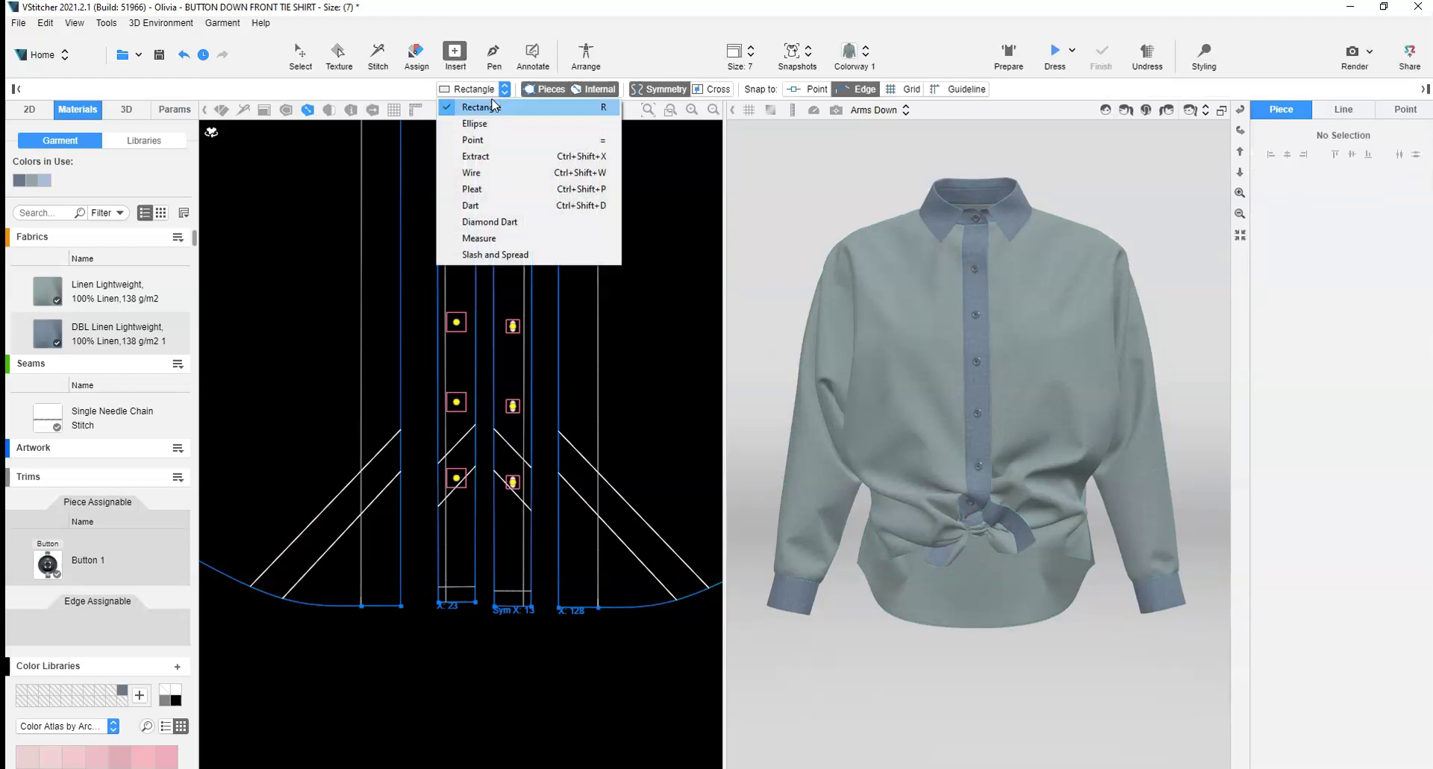
click(489, 106)
click(469, 660)
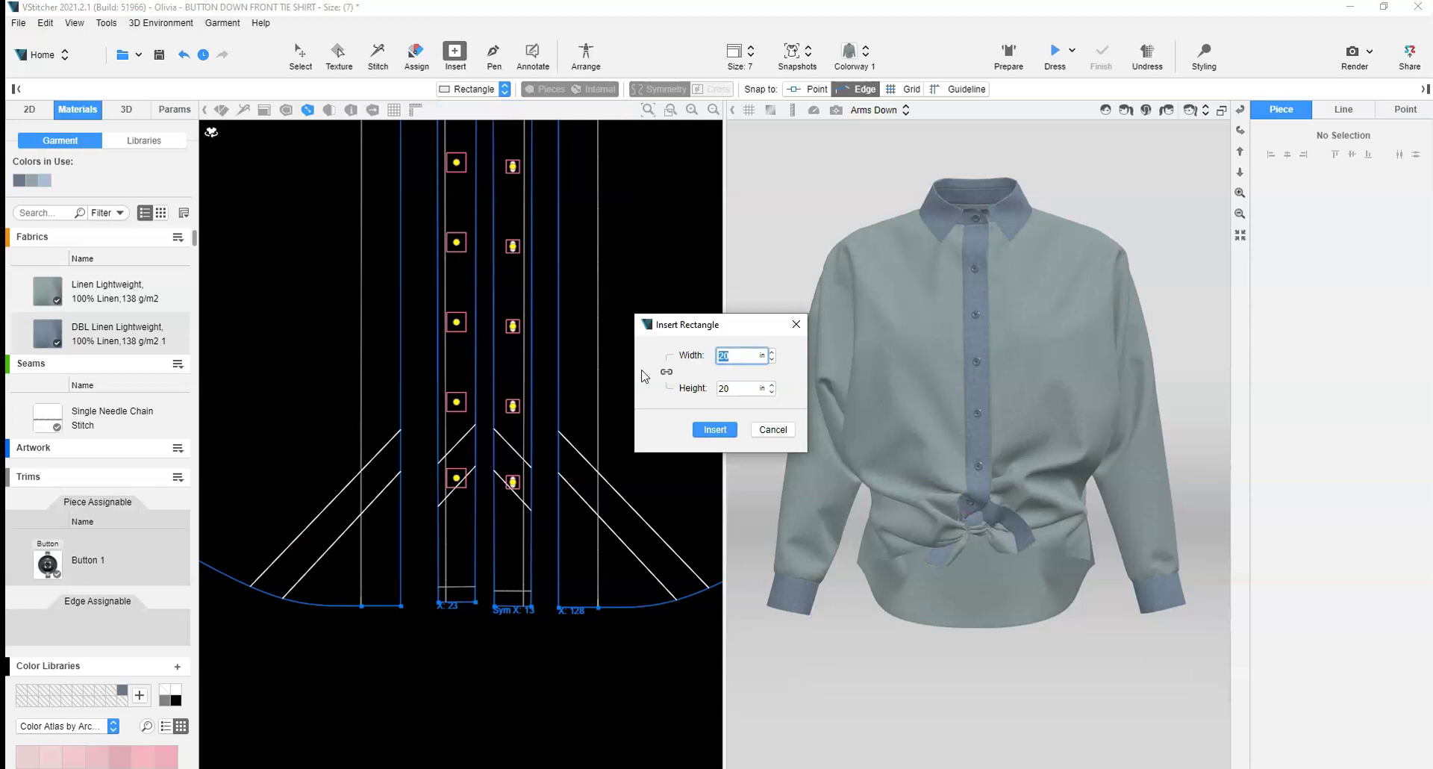
click(715, 438)
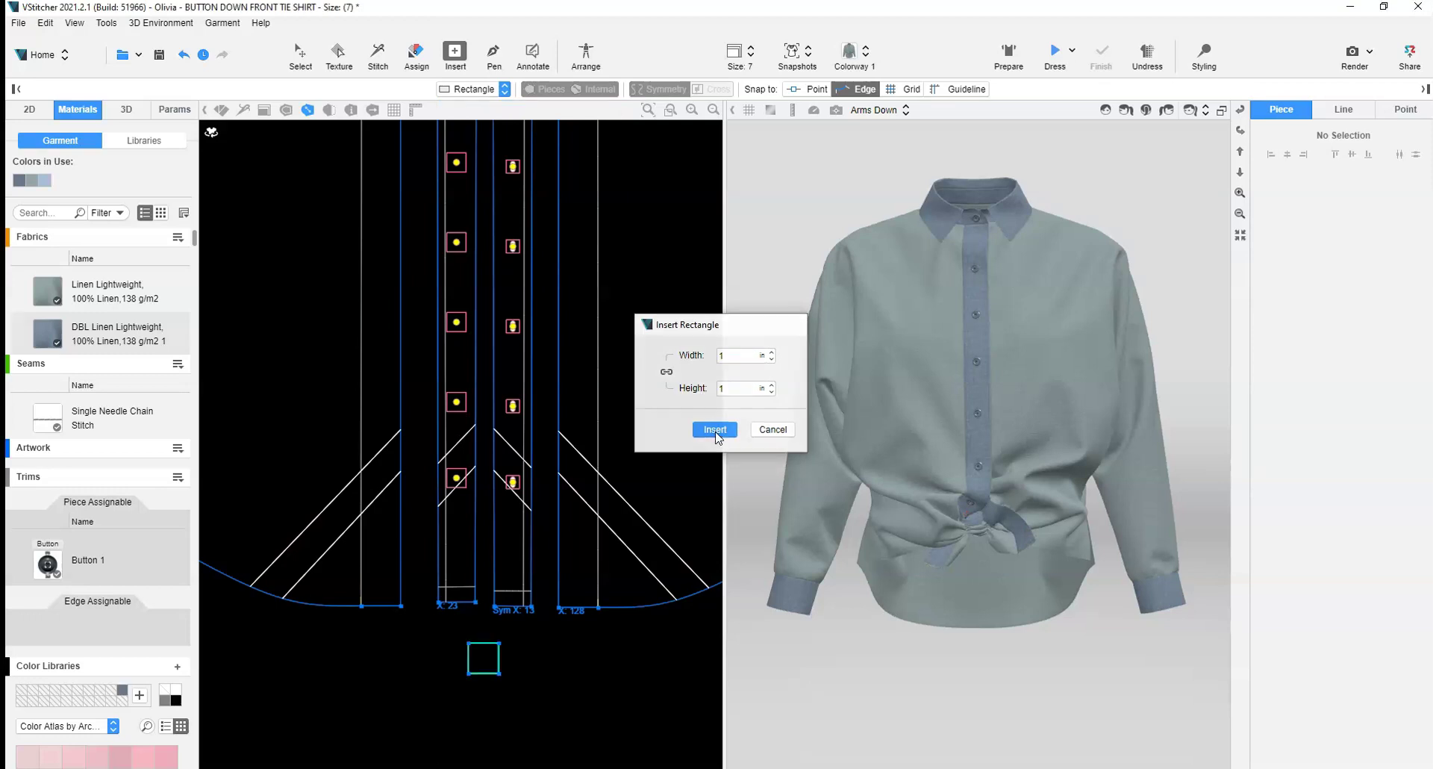
Arrange the small square piece on the front torso and set its draping grid detail to 0.5.
click(585, 56)
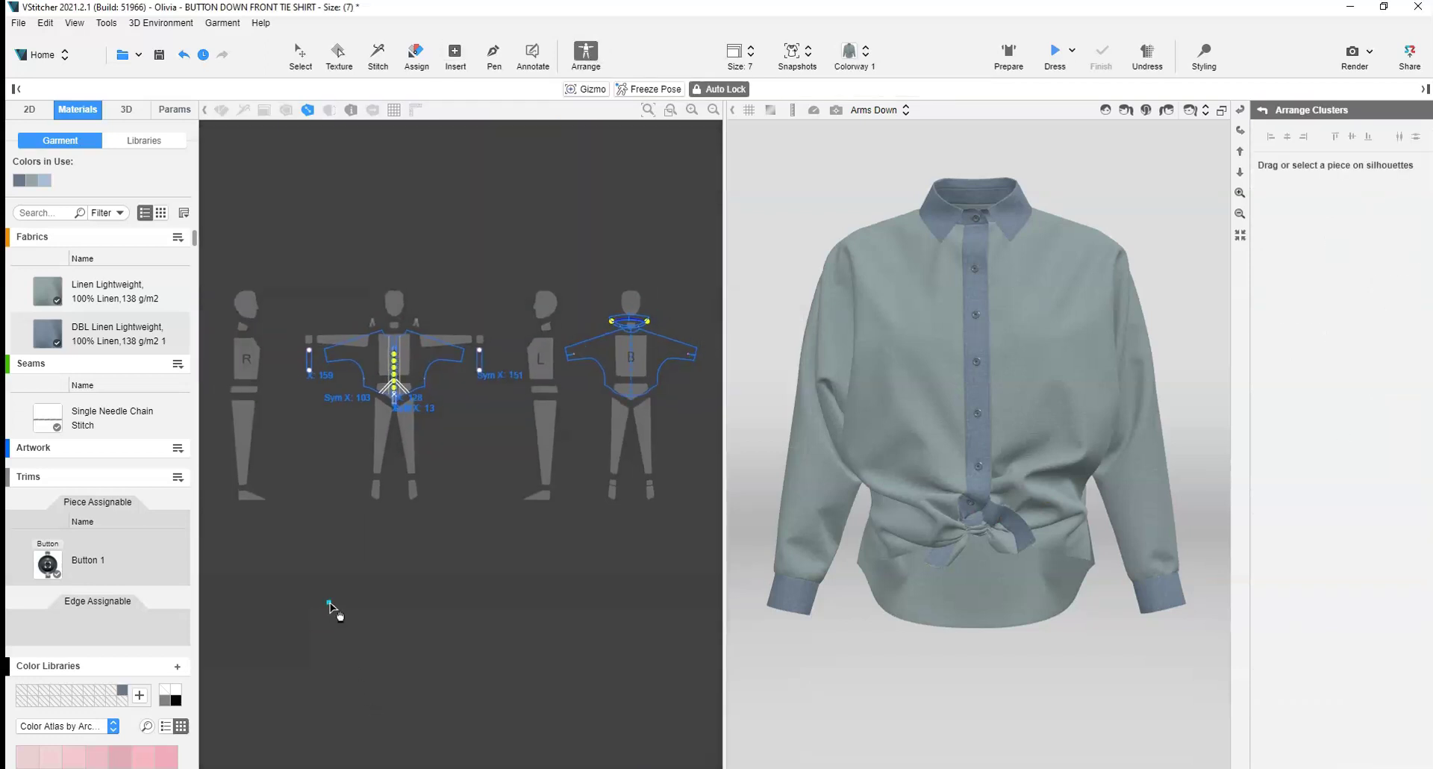
drag(332, 608, 395, 373)
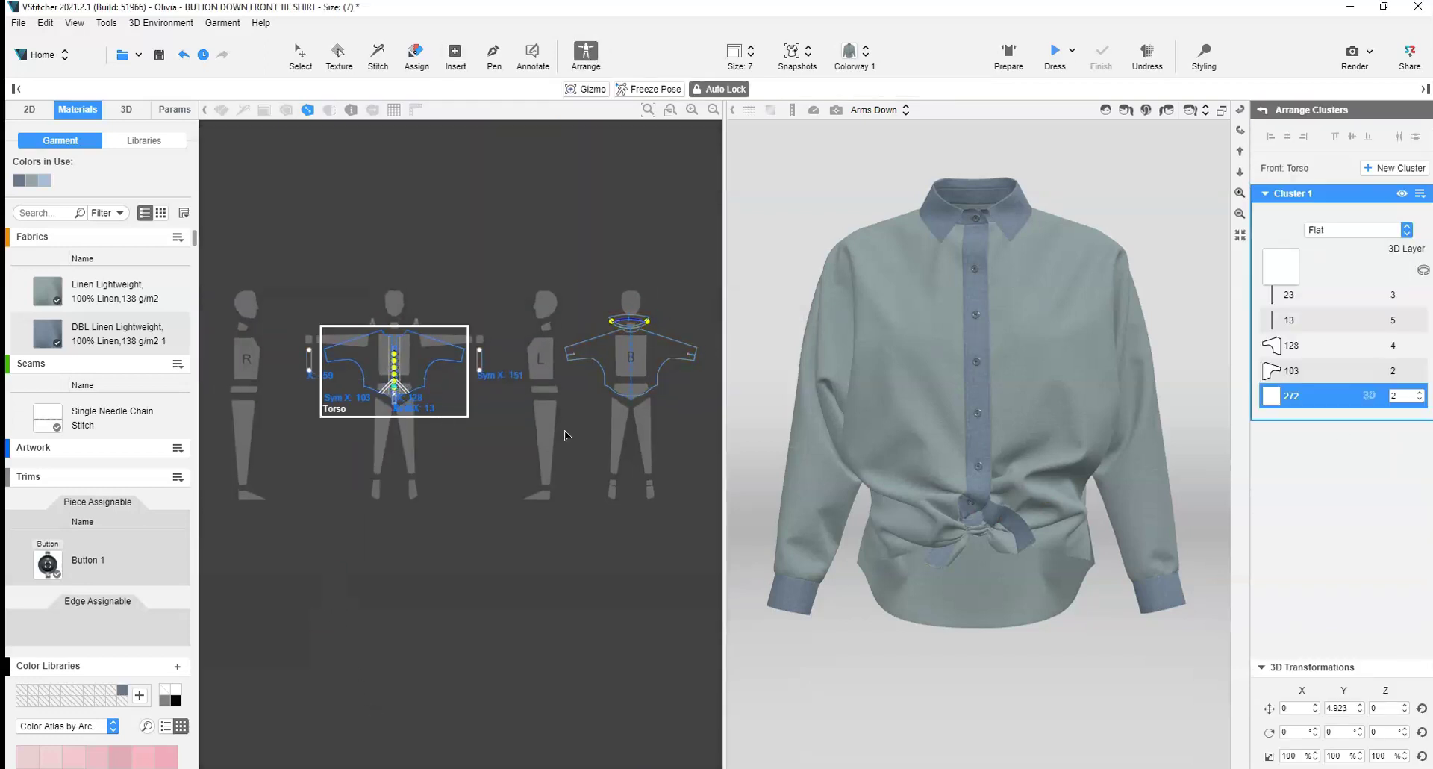
click(301, 51)
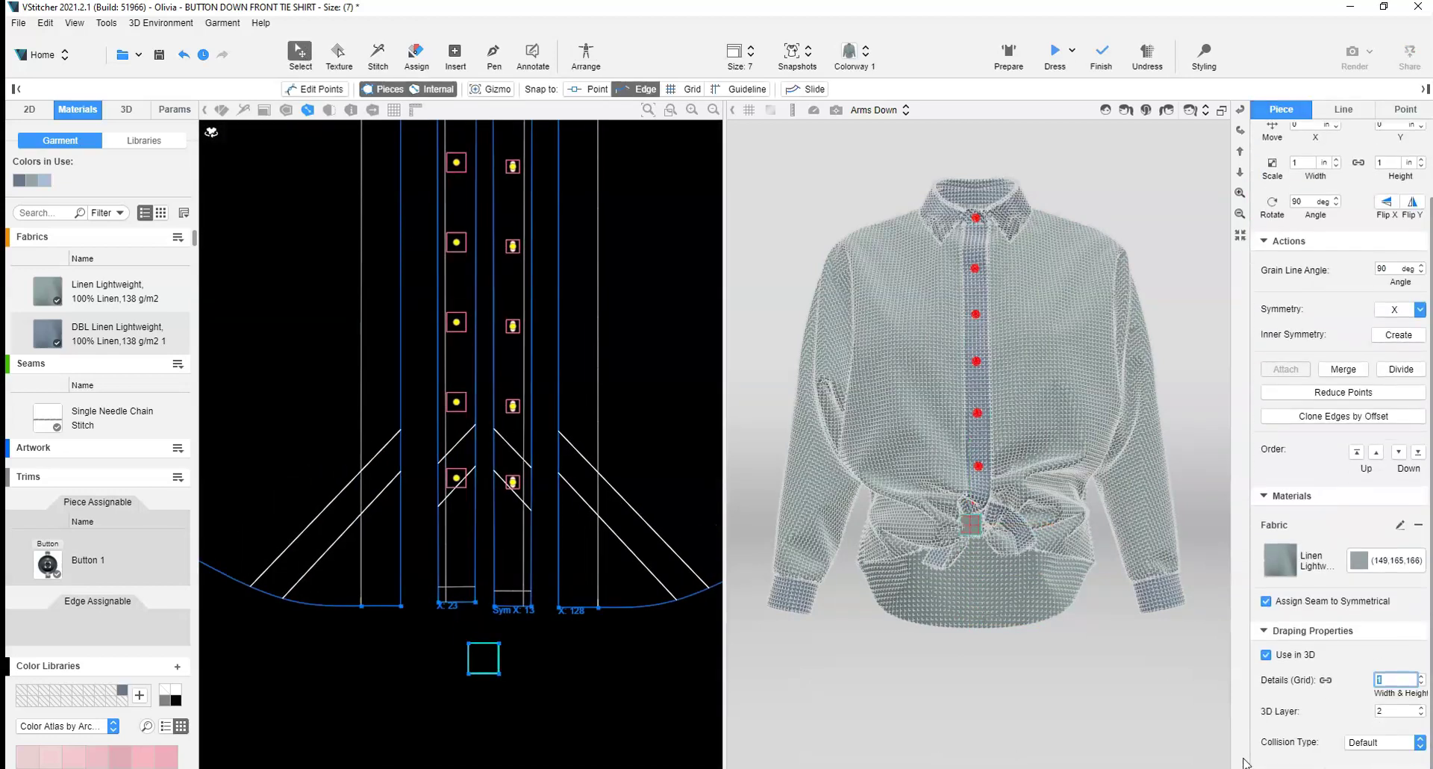
text(0.5)
key(Return)
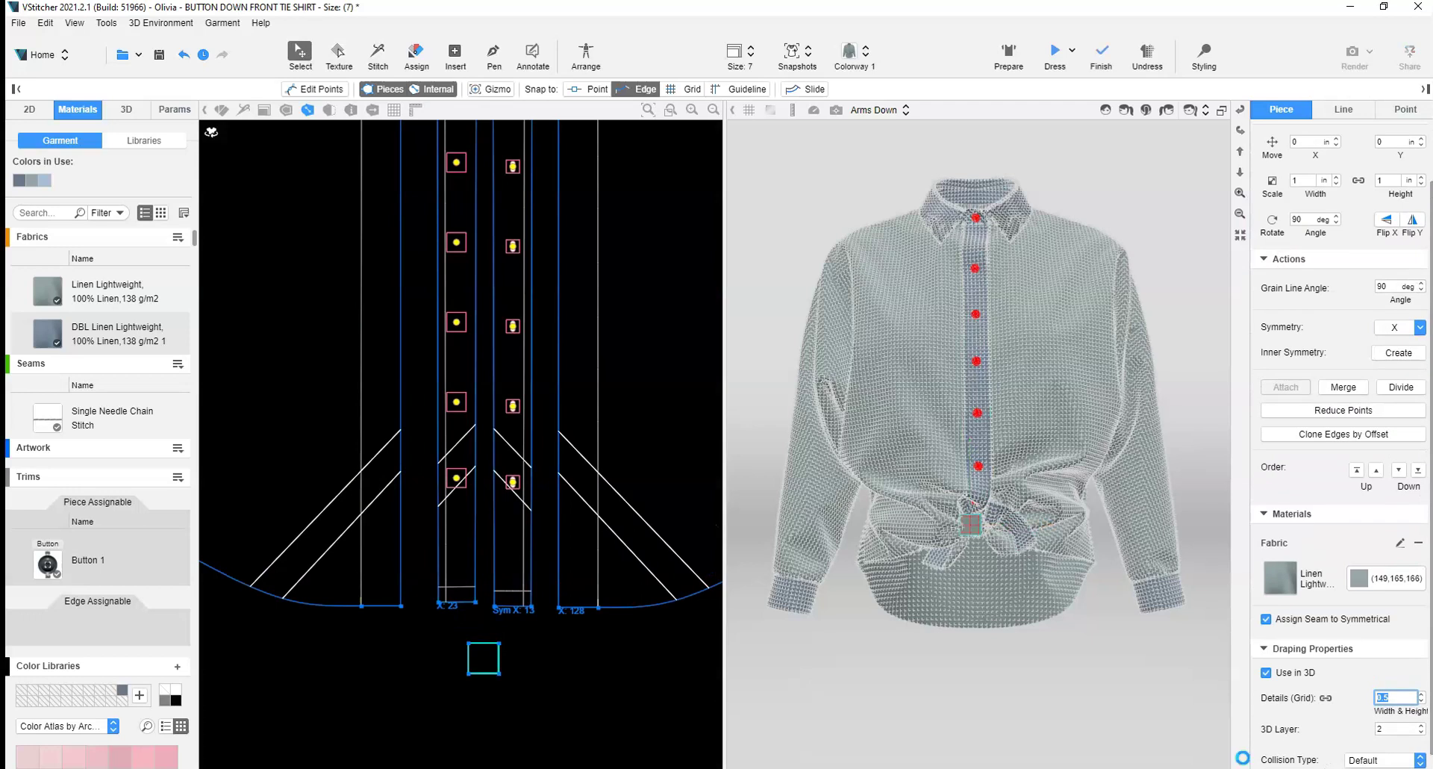
Move the square piece forward in 3D so it sits in front of the knot.
scroll(1020, 580, up, 2)
click(973, 560)
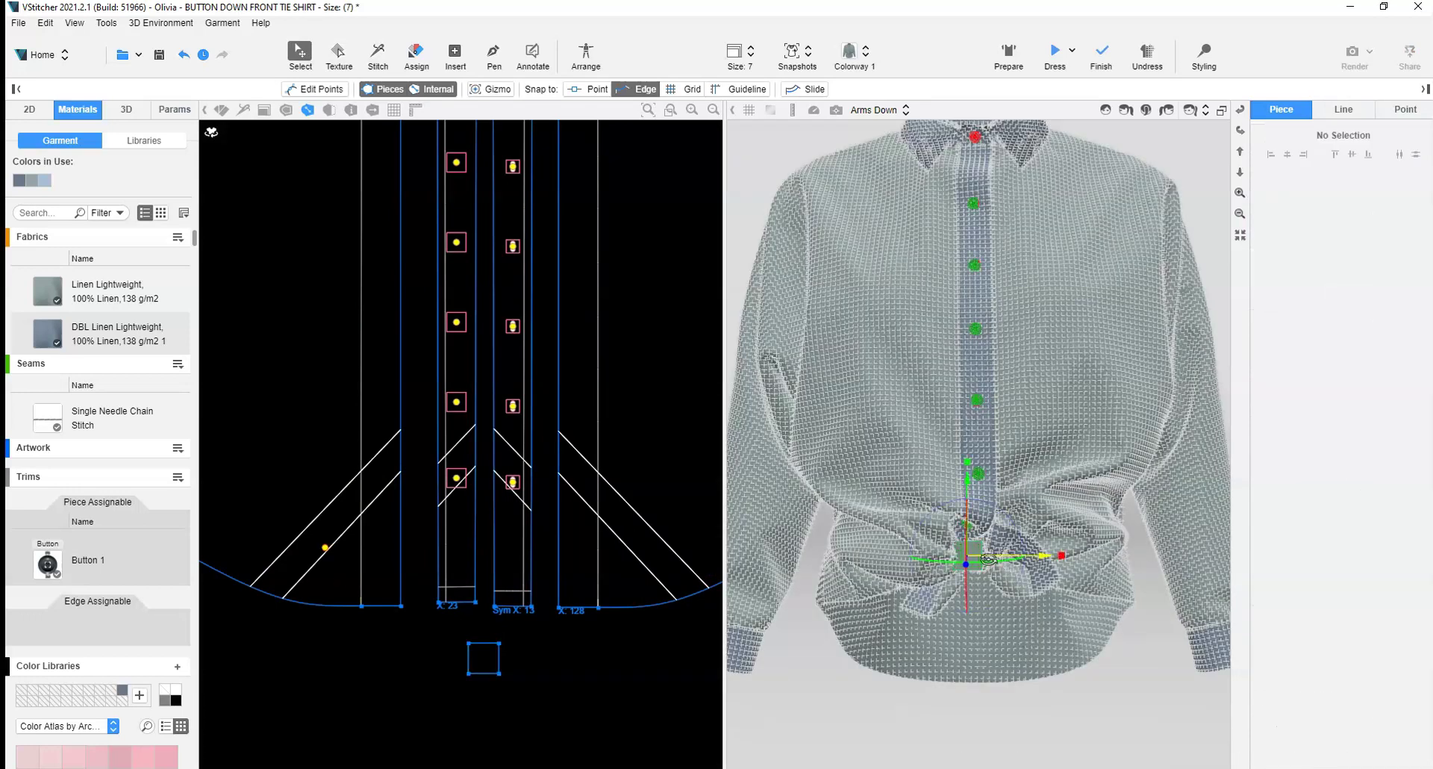
right_drag(986, 571, 881, 589)
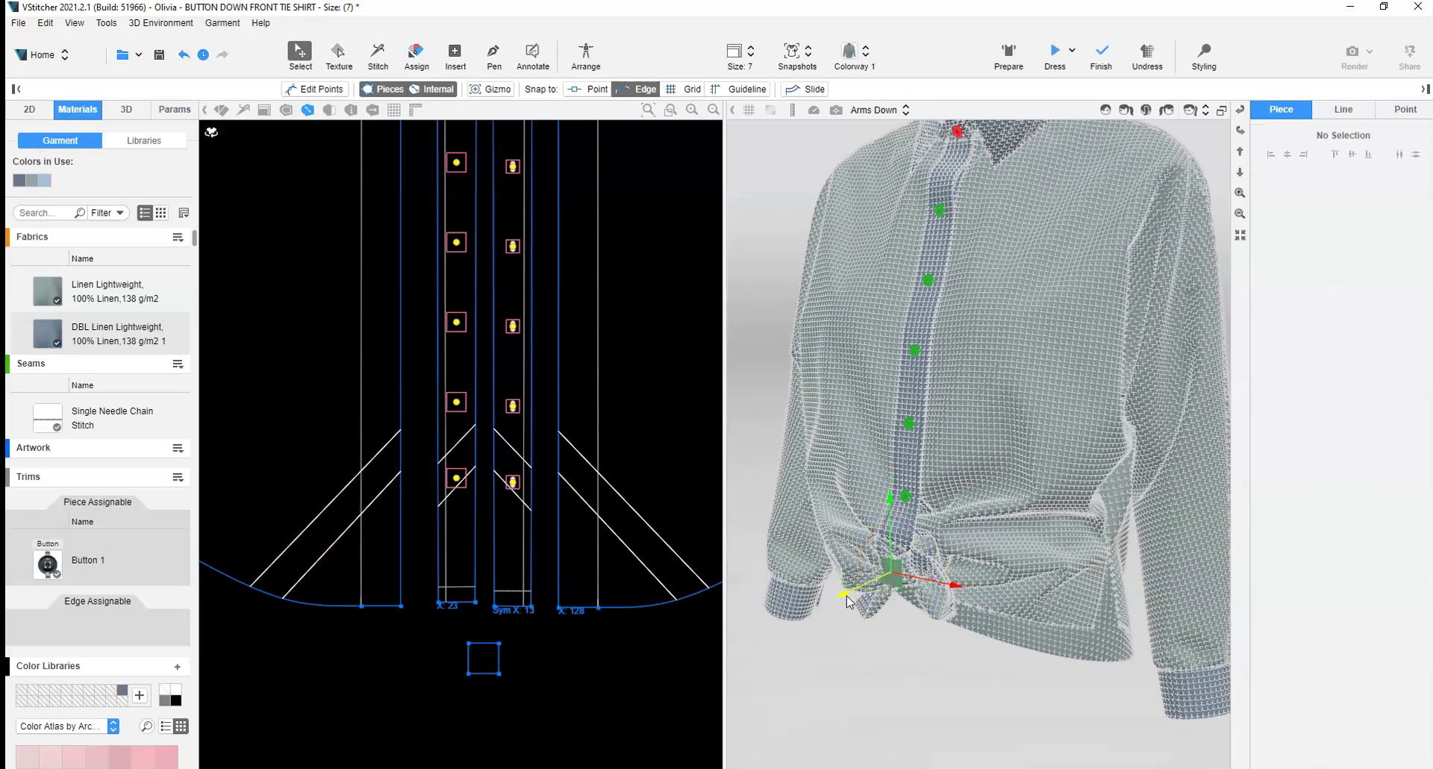
Stitch one side edge of the square to the upper diagonal of the wearer's right front and the opposite edge to its lower diagonal.
click(377, 59)
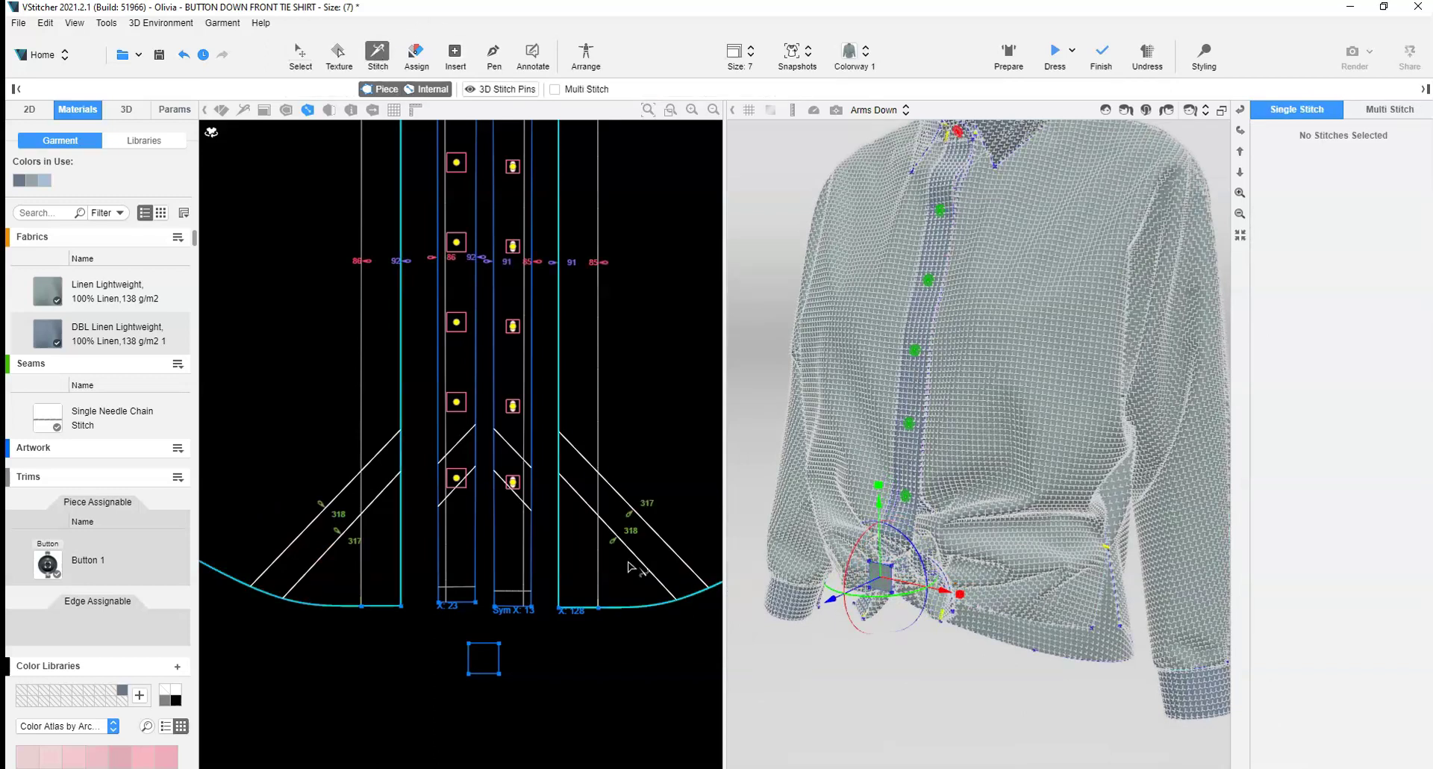
scroll(735, 597, up, 2)
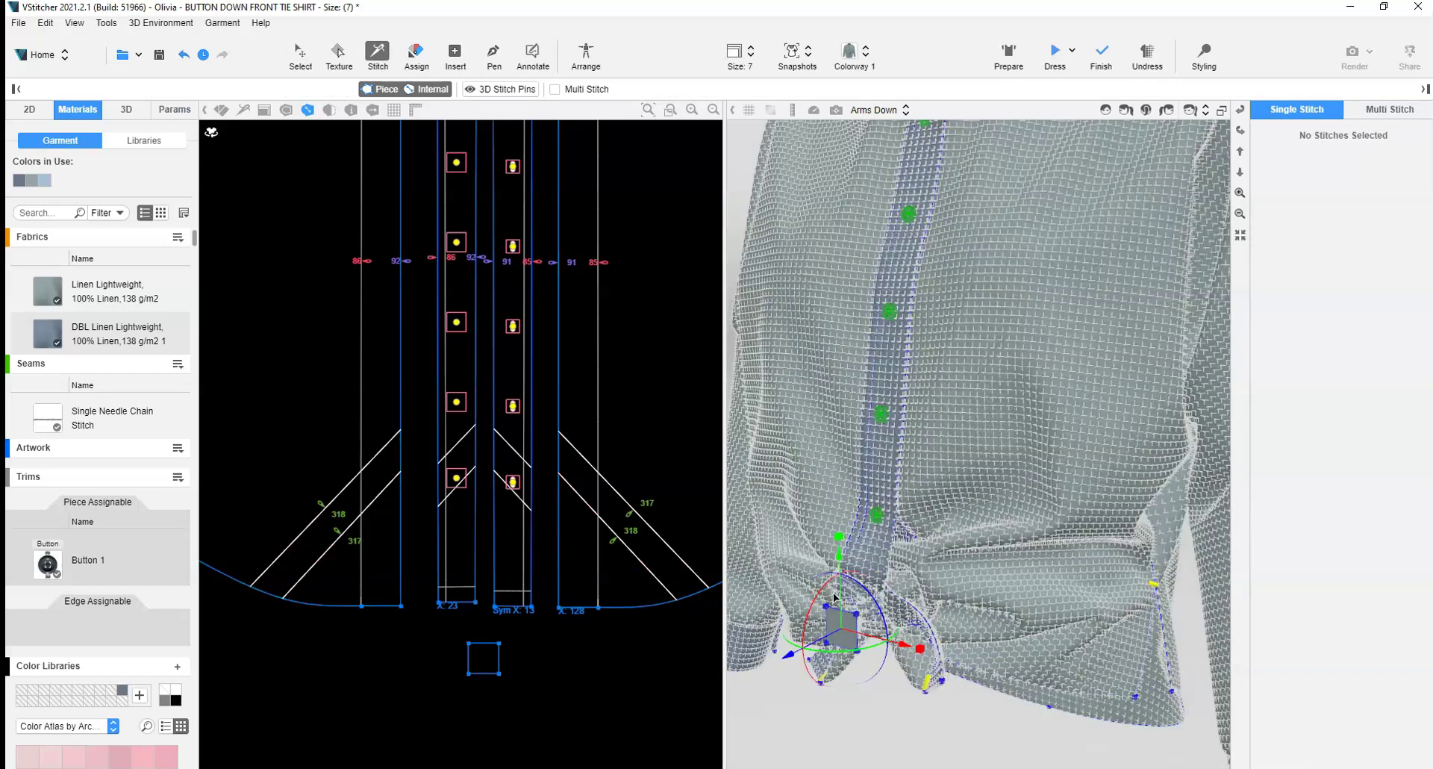
click(469, 657)
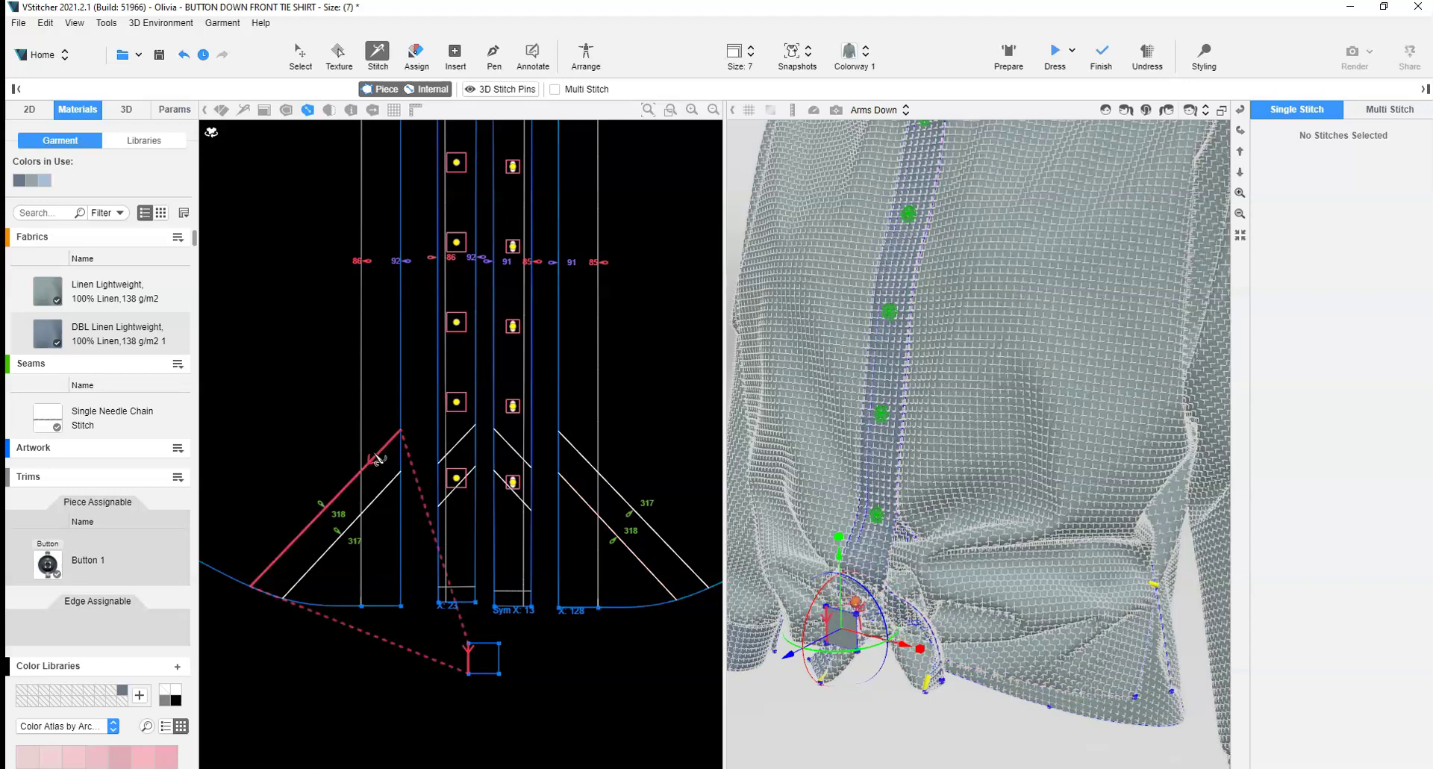
click(381, 455)
click(497, 657)
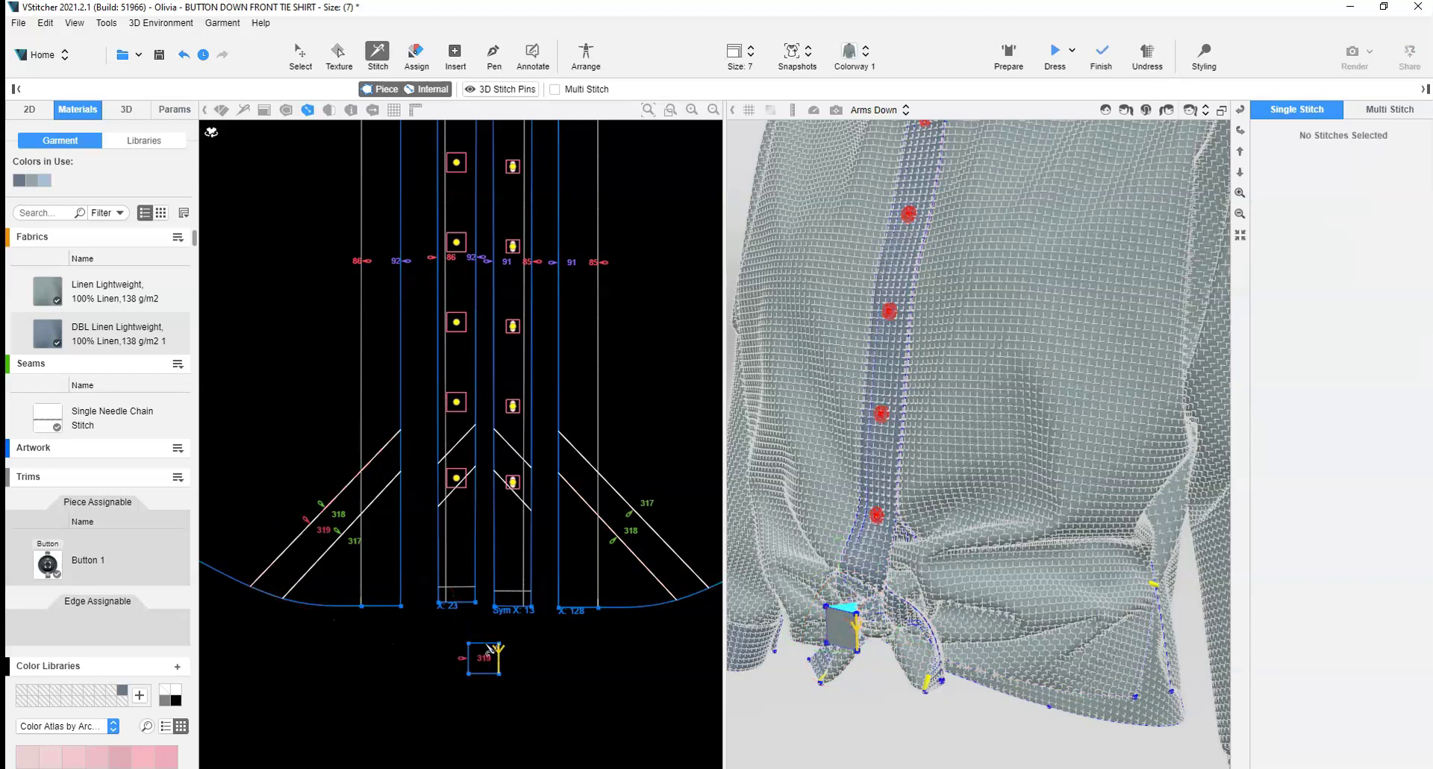
click(350, 528)
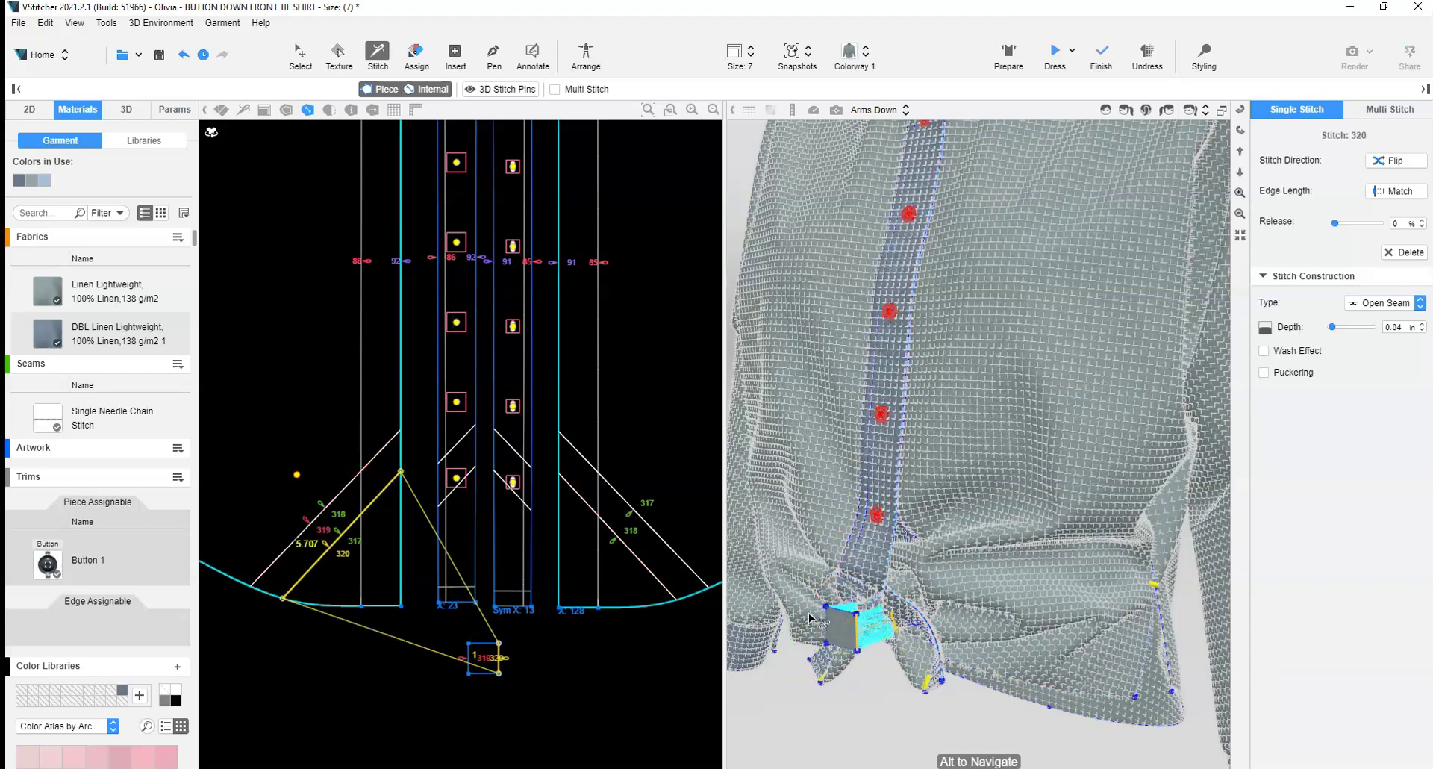
key(Escape)
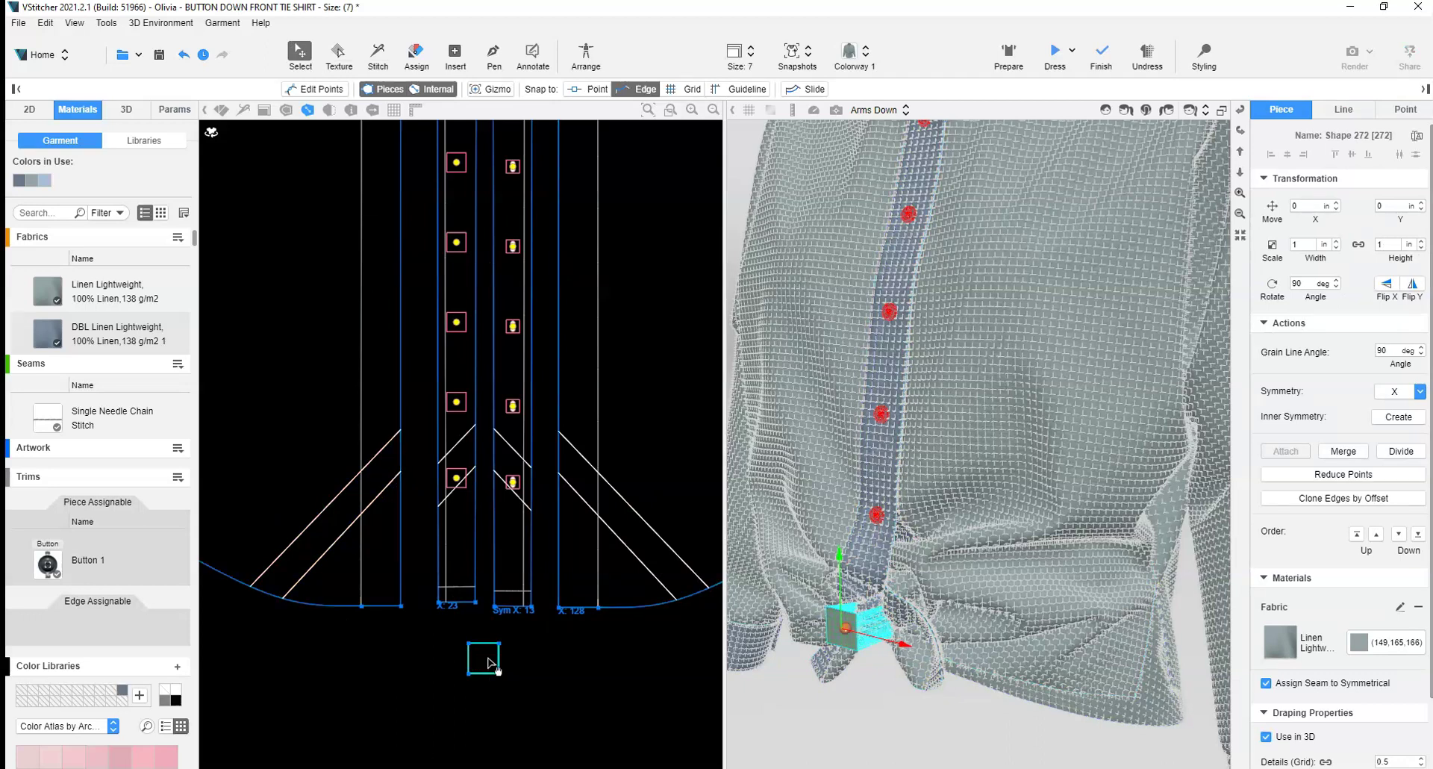
Set the square's 3D layer to 6, above the front and placket pieces, and simulate the garment in front view.
scroll(1386, 681, down, 2)
click(310, 385)
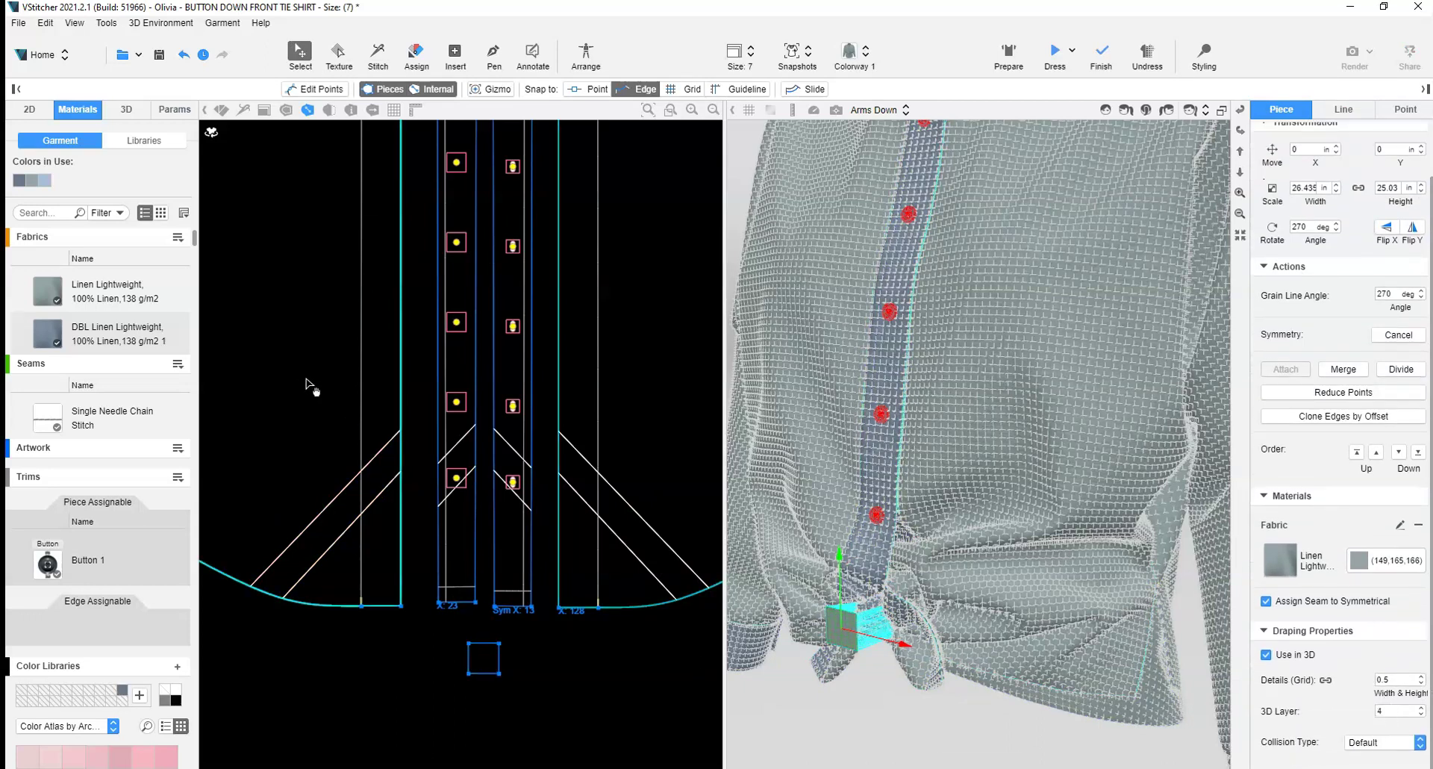
click(463, 569)
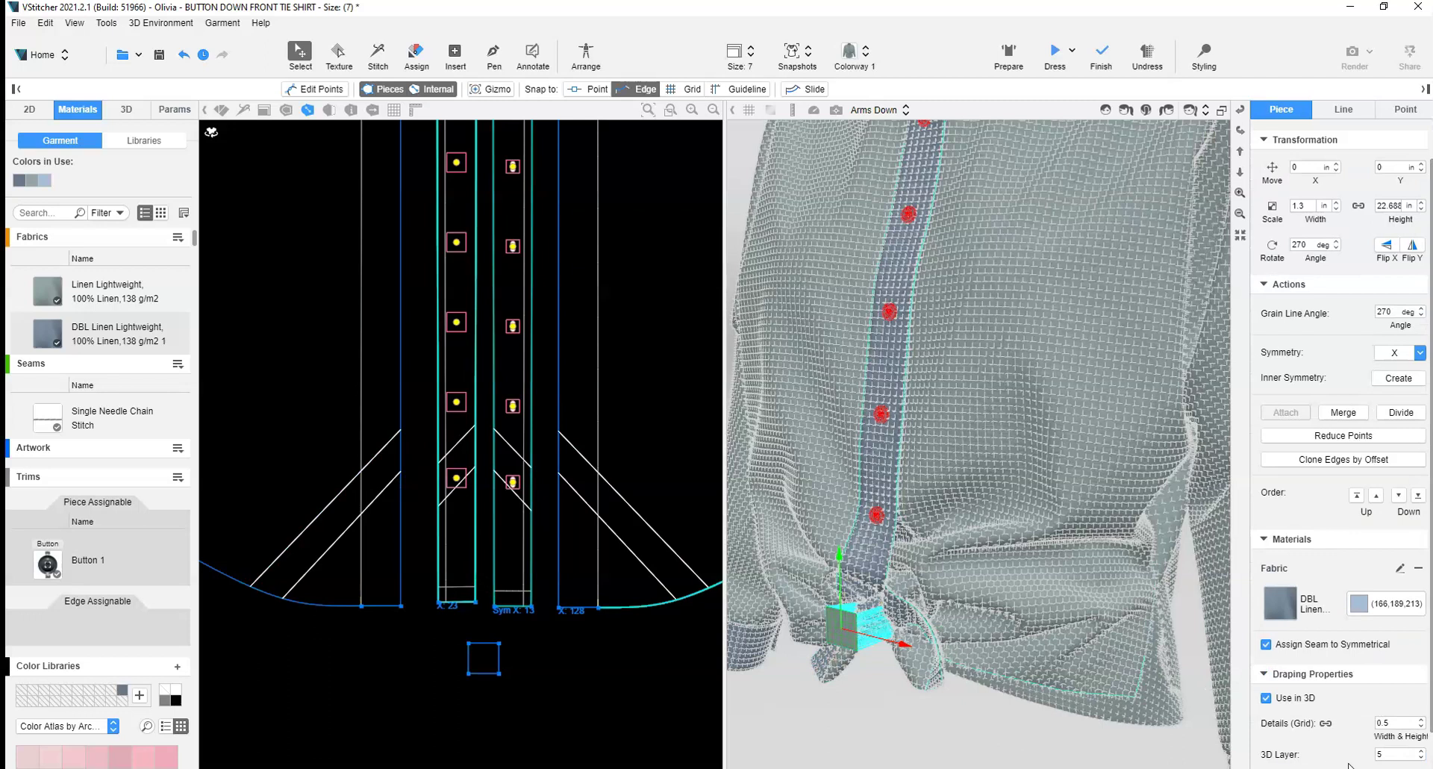
click(468, 662)
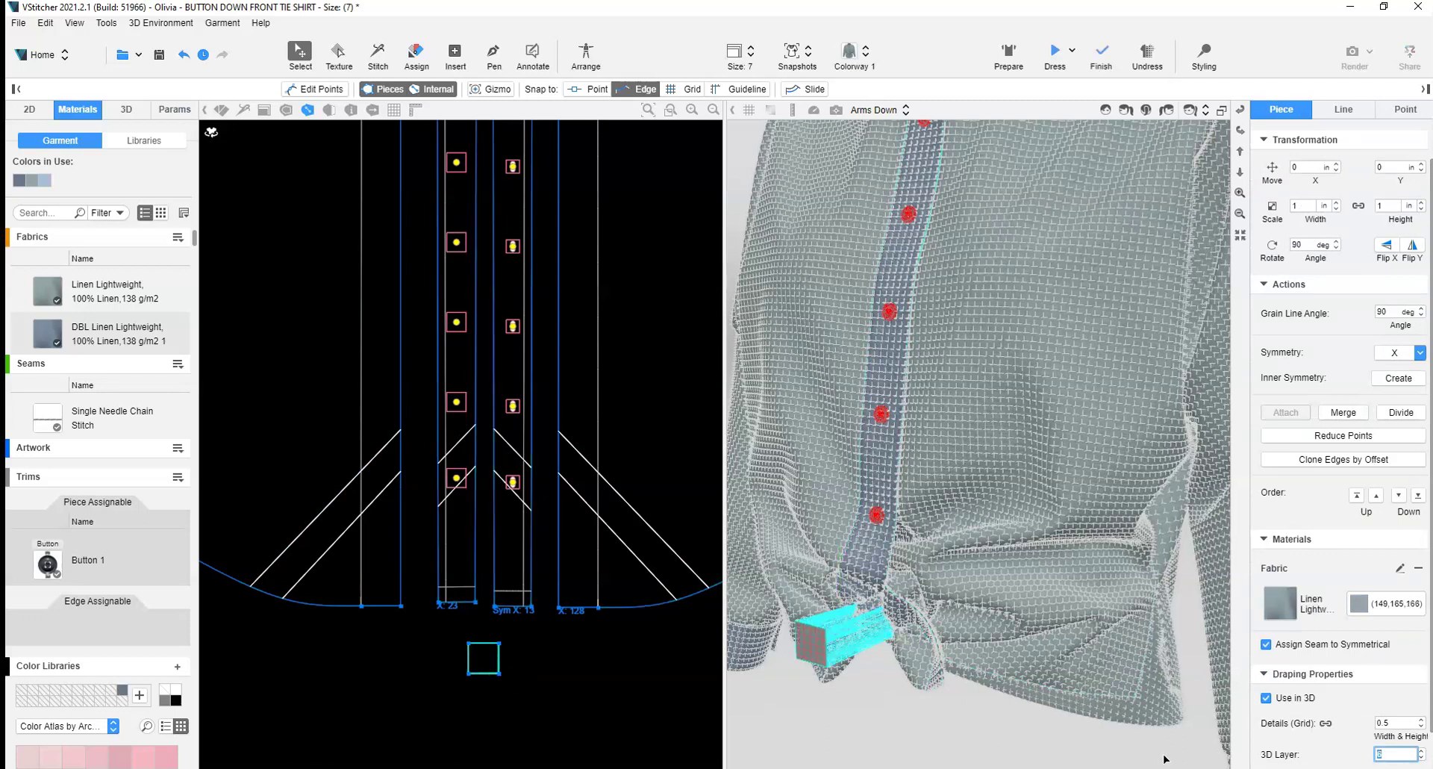
click(1102, 52)
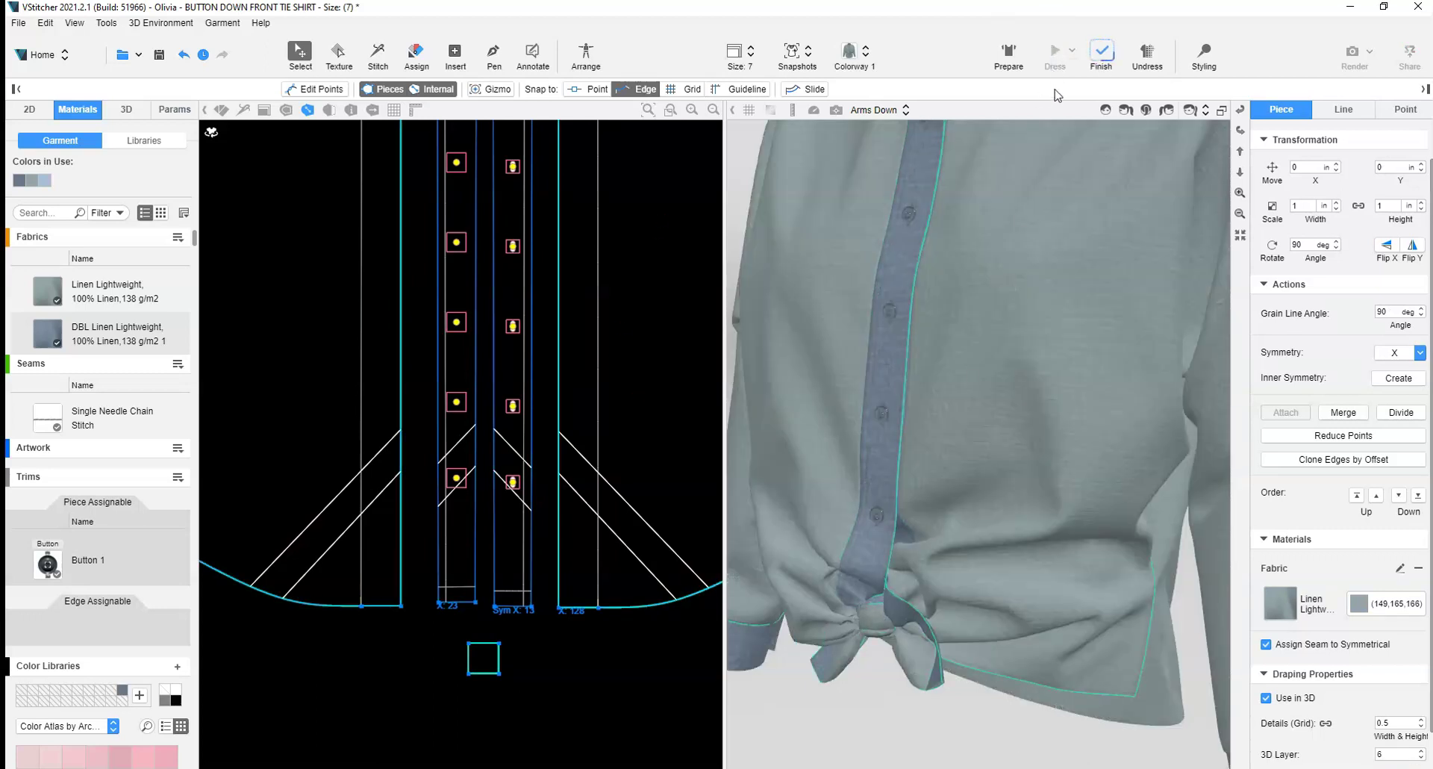
click(1105, 111)
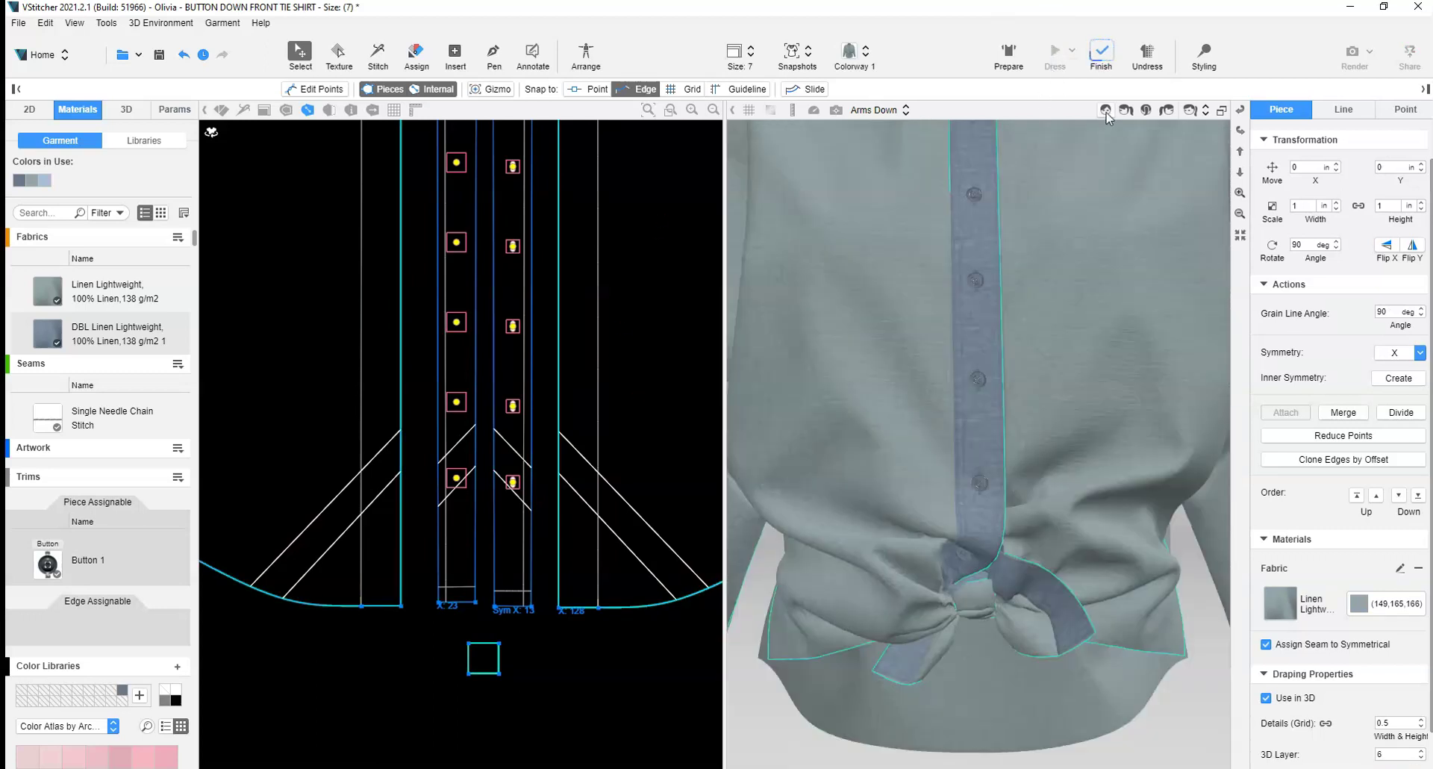
Clear all 3D styling from the garment, simulate the drape again and finish the tied knot.
click(1090, 675)
click(1205, 54)
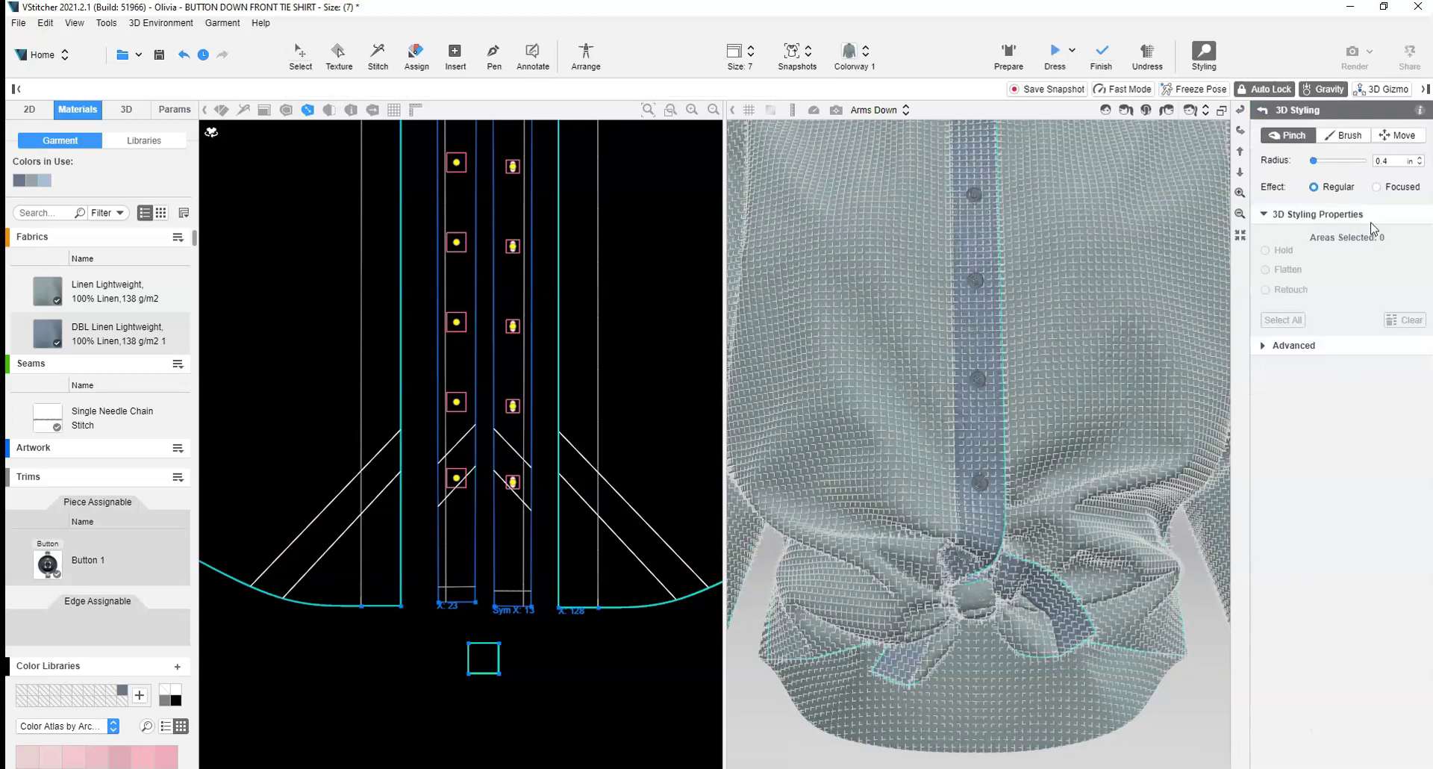
click(1411, 348)
click(1416, 345)
click(1381, 406)
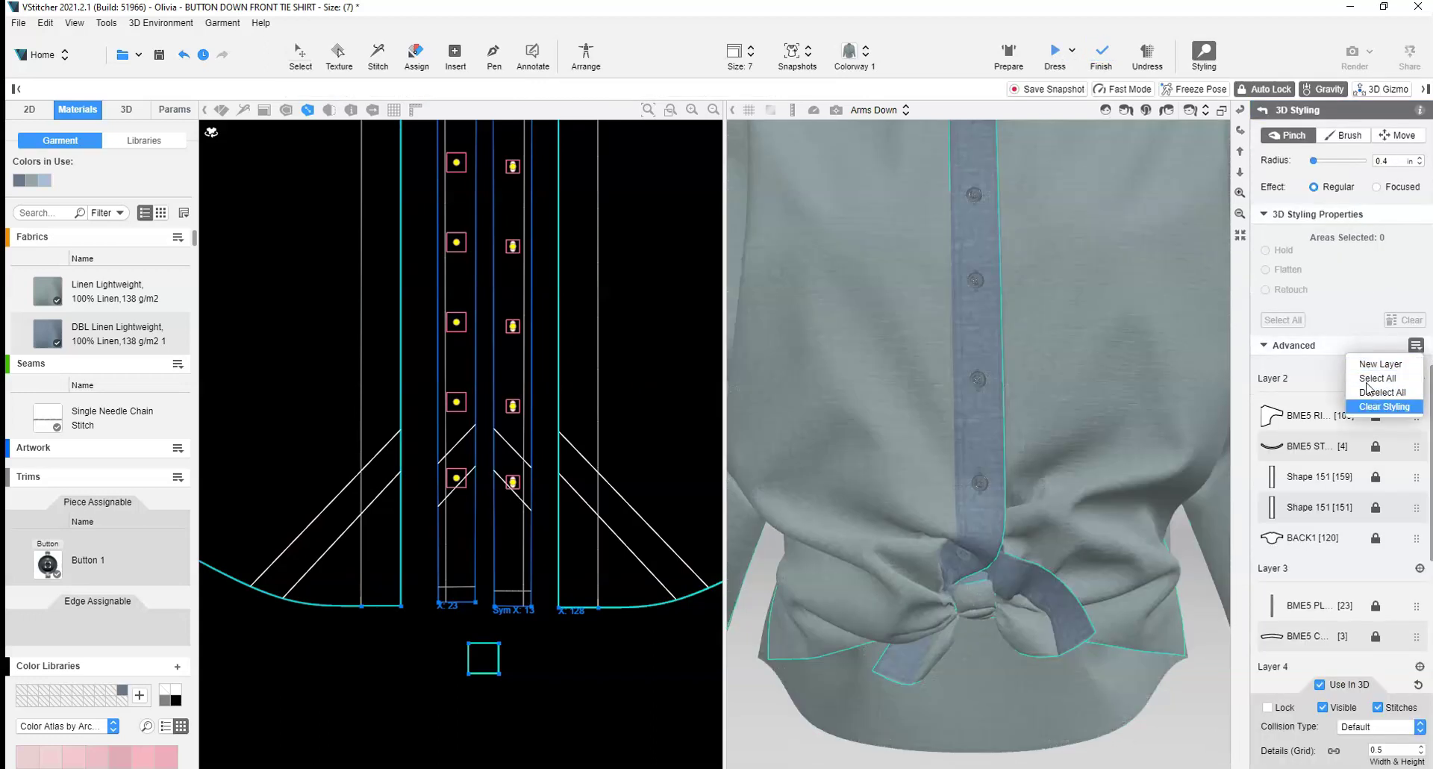
click(1054, 49)
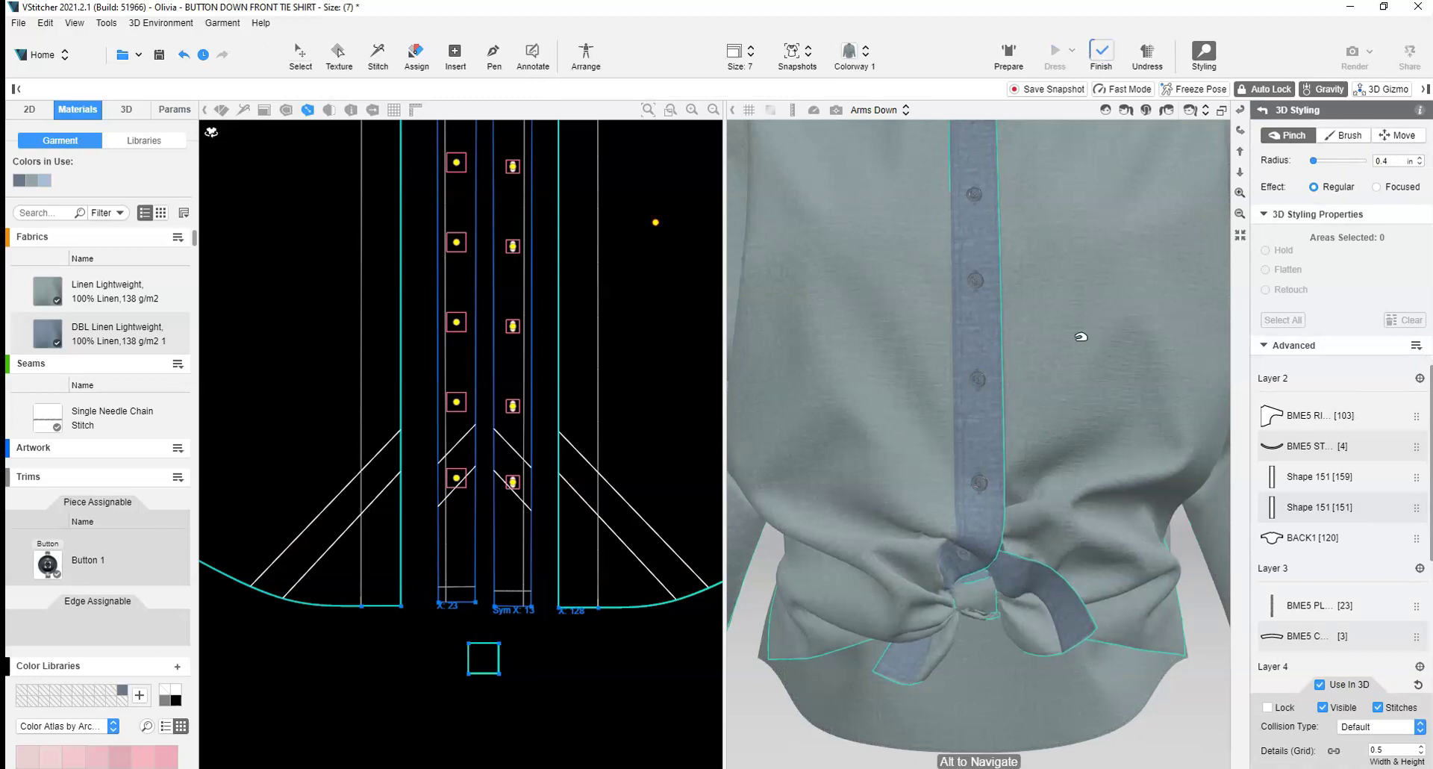
scroll(965, 337, up, 3)
click(643, 702)
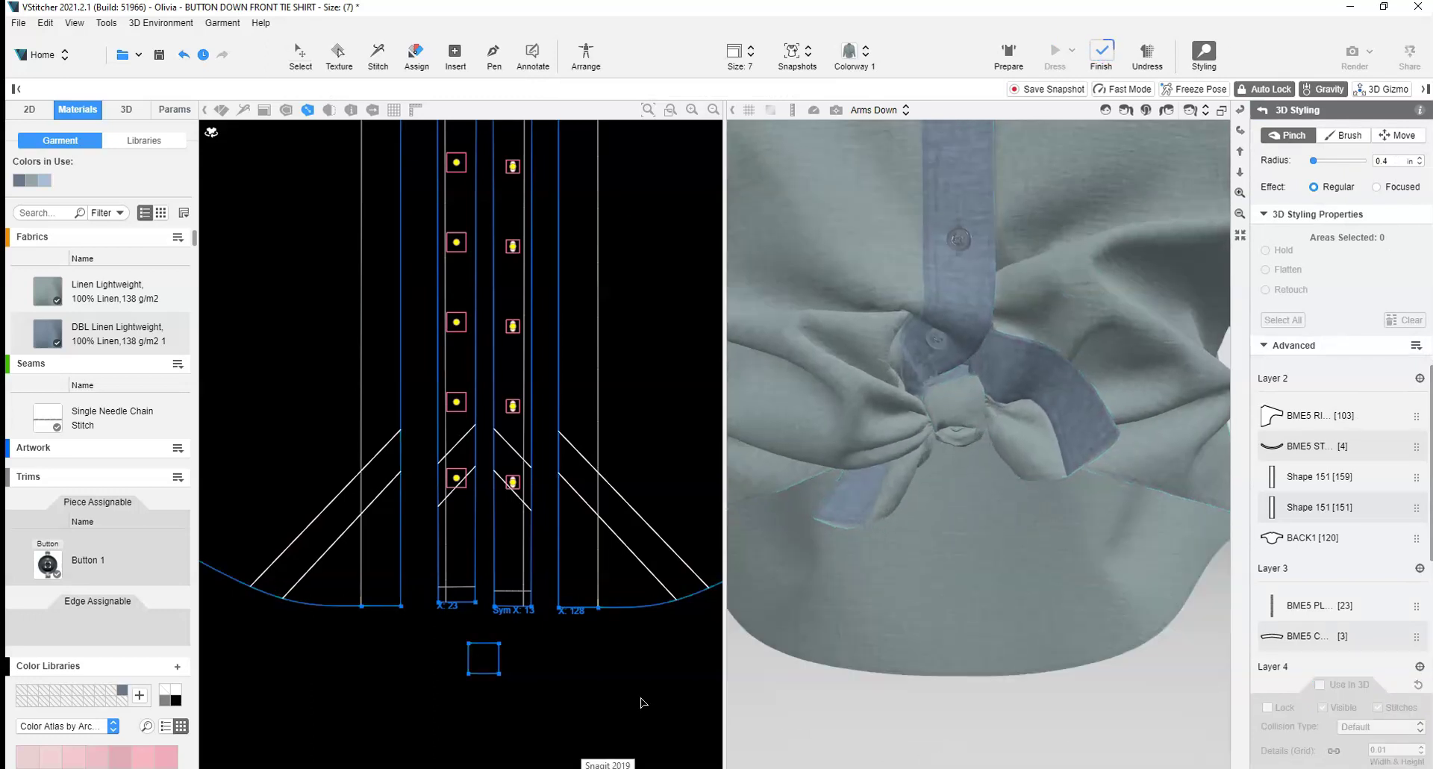
click(1101, 50)
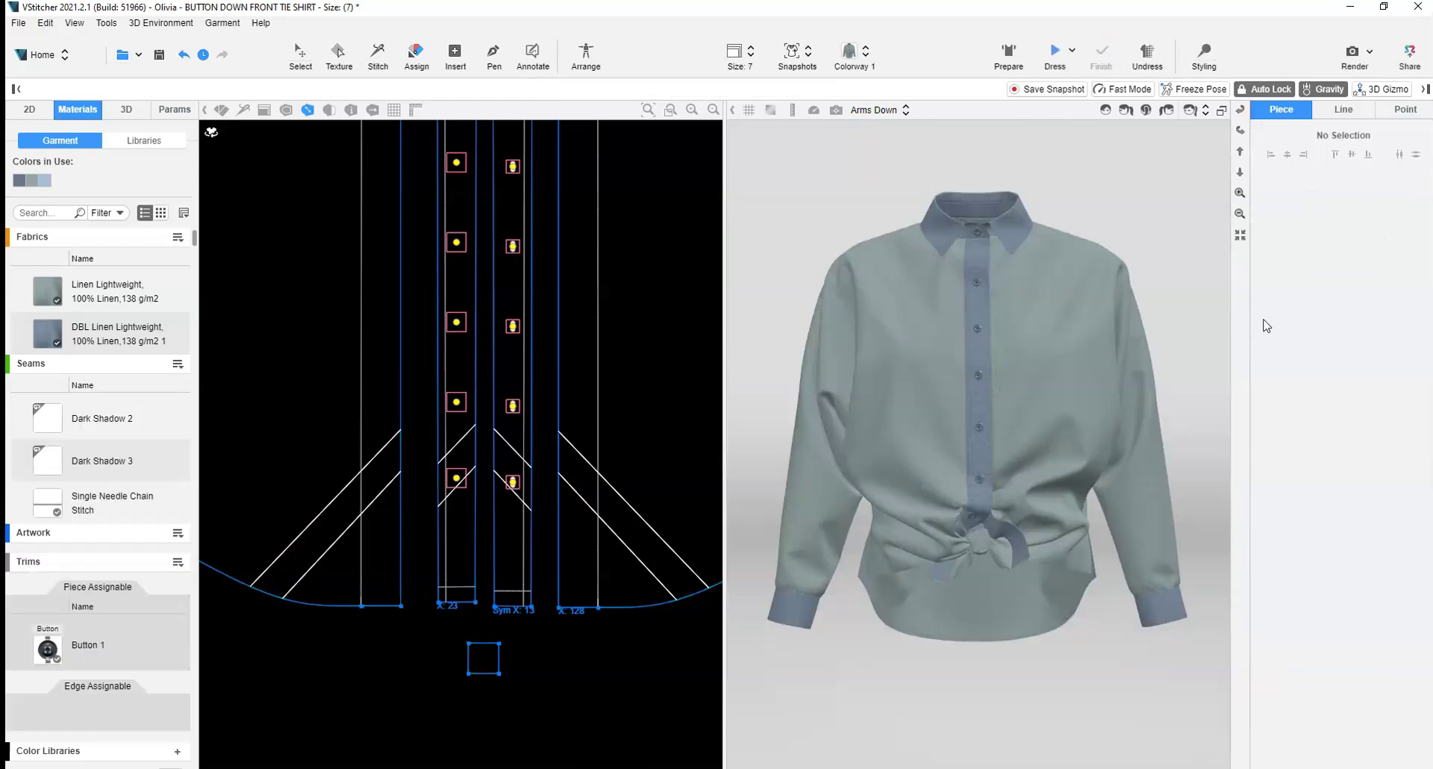